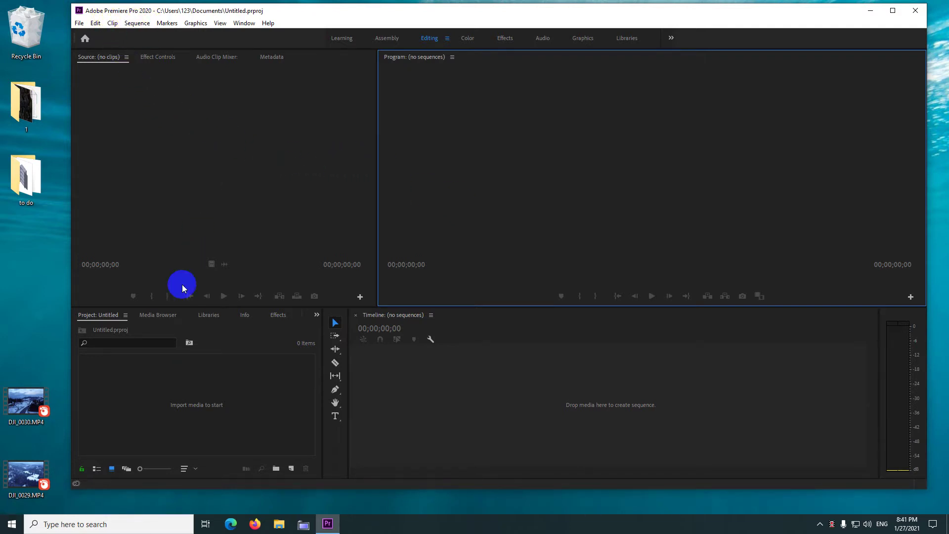
# Step: Drag both DJI drone clips from the desktop onto the Timeline to create a sequence
pyautogui.click(12, 524)
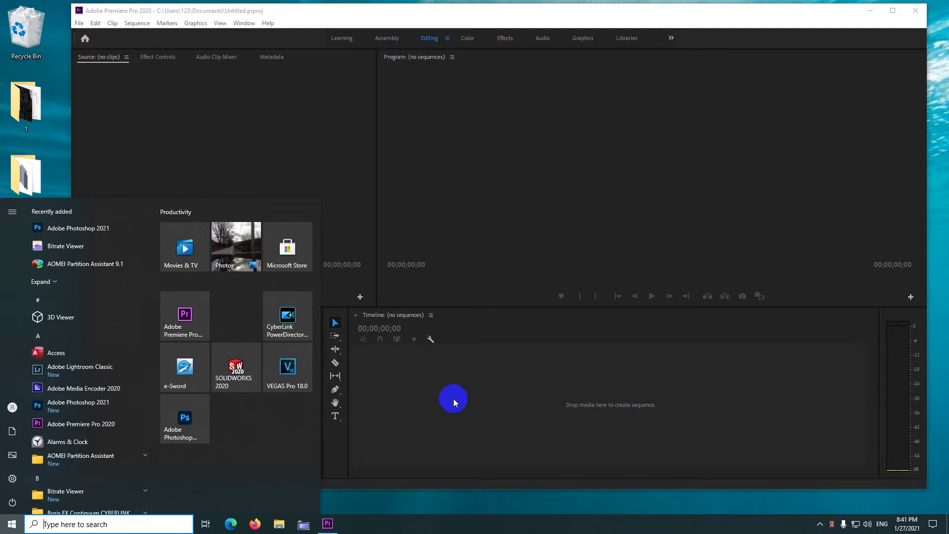
pyautogui.click(453, 398)
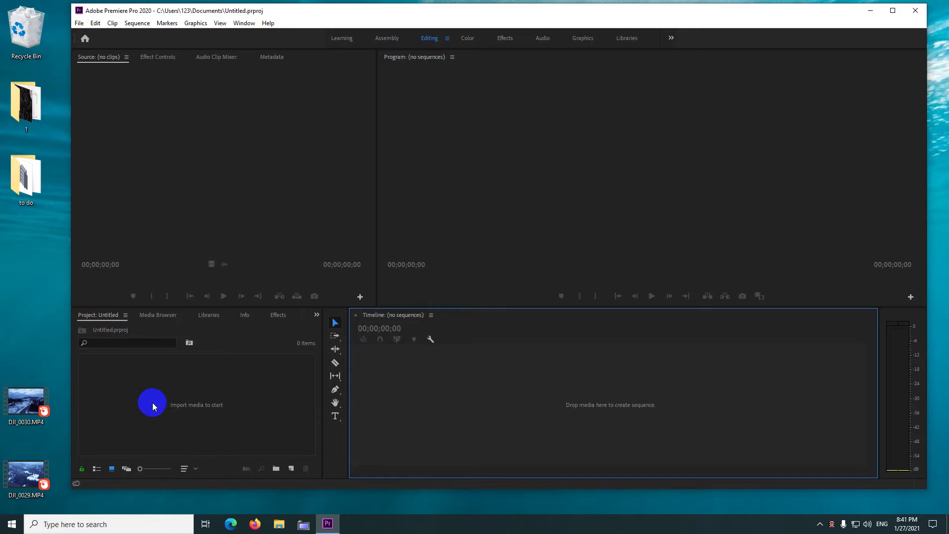
pyautogui.moveTo(52, 316); pyautogui.dragTo(19, 487)
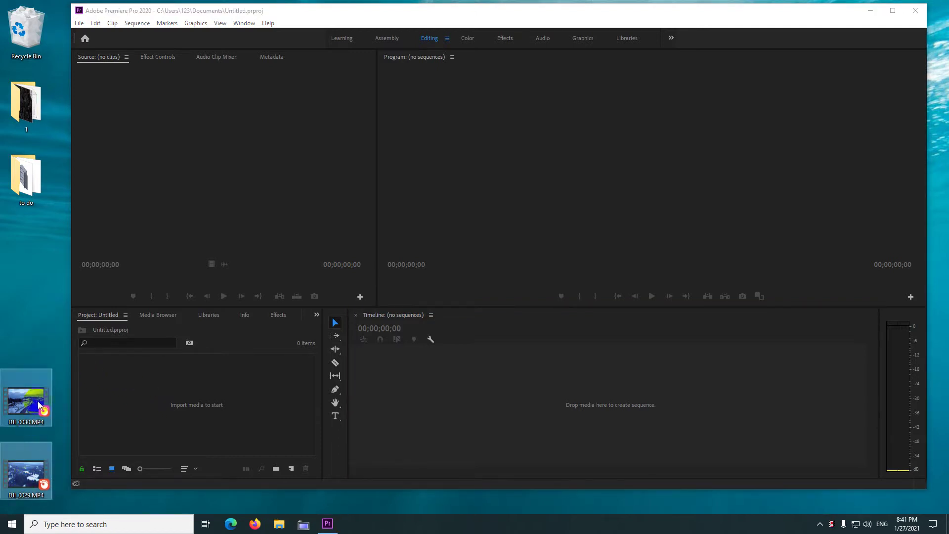
pyautogui.moveTo(27, 410); pyautogui.dragTo(486, 391)
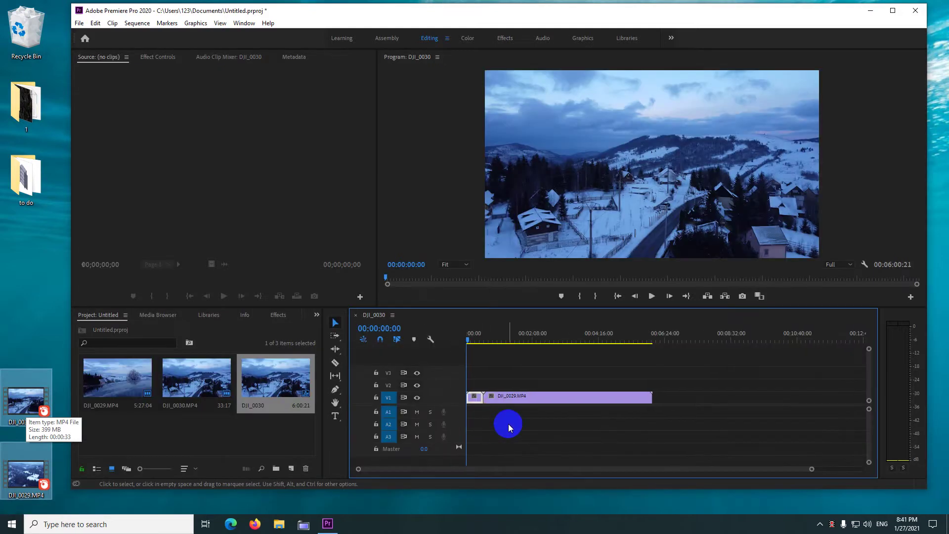
# Step: Move DJI_0030 after DJI_0029 and delete the leading gap so DJI_0029 starts at 00:00
pyautogui.moveTo(477, 400); pyautogui.dragTo(662, 395)
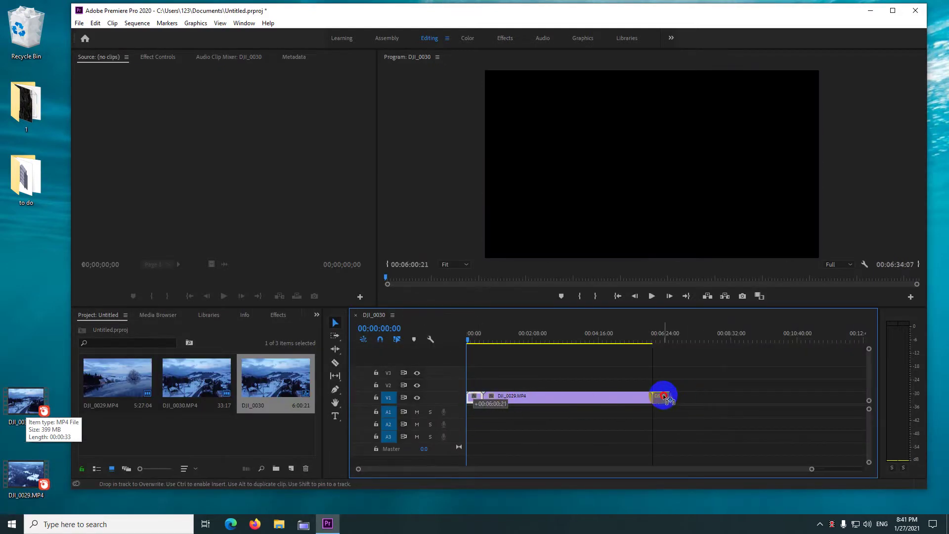
pyautogui.click(477, 402)
pyautogui.press('Delete')
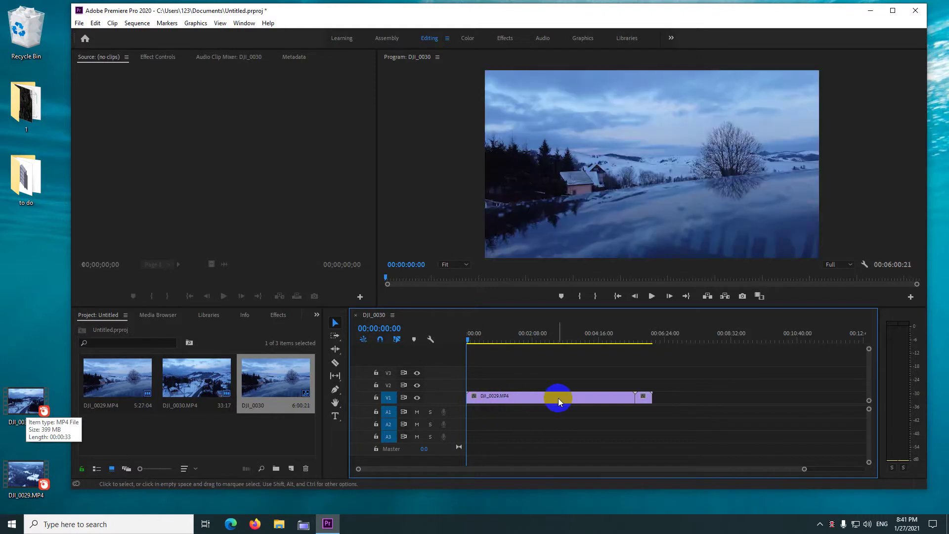
# Step: Select all three items in the Project bin: both DJI clips and the DJI_0030 sequence
pyautogui.click(196, 440)
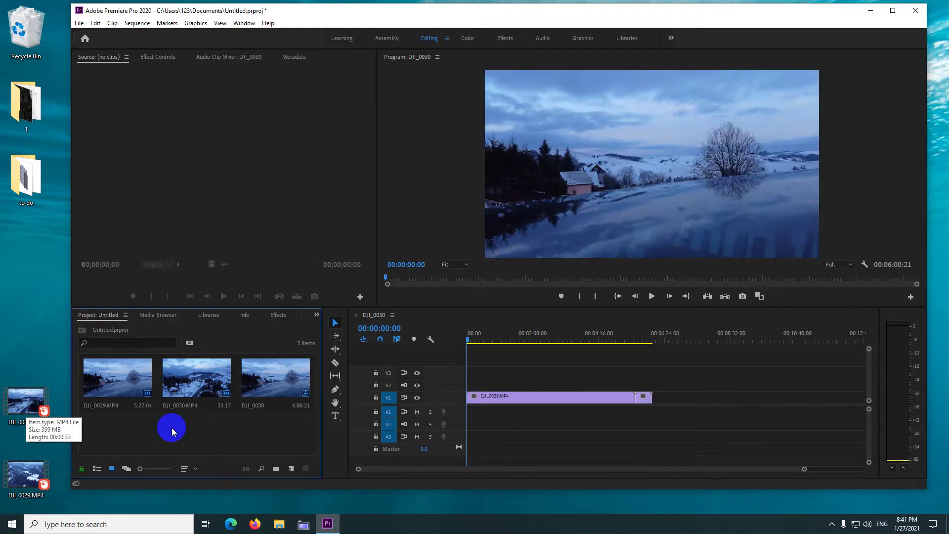
pyautogui.click(141, 316)
pyautogui.click(110, 316)
pyautogui.click(158, 432)
pyautogui.hotkey('ctrl', 'a')
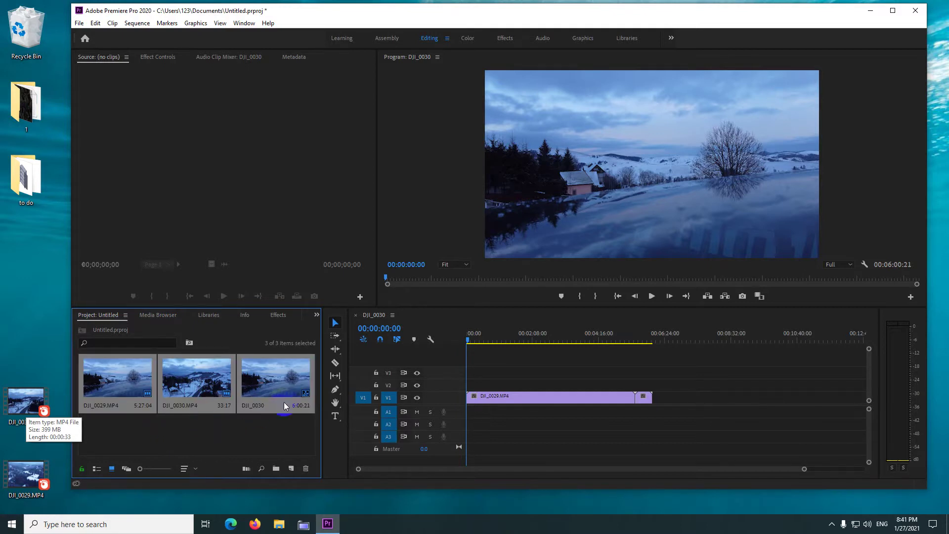
# Step: Create proxies for the selected clips using H.264 format and the 1024x540 H.264 preset
pyautogui.rightClick(179, 388)
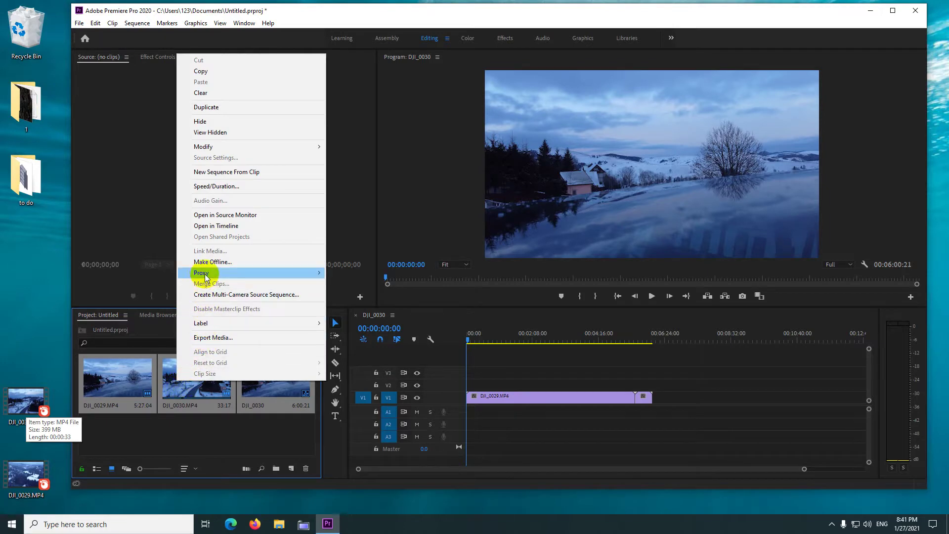
pyautogui.moveTo(221, 274)
pyautogui.click(375, 273)
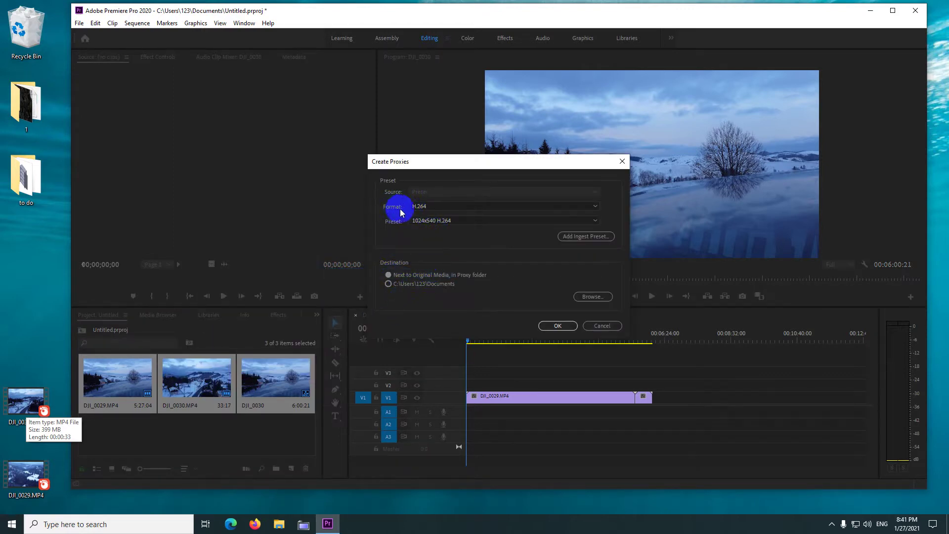
pyautogui.click(435, 206)
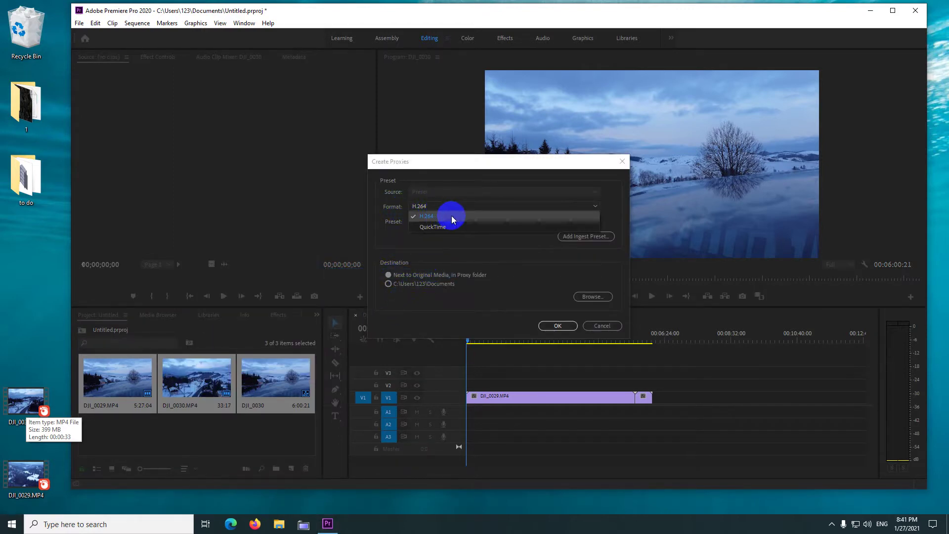
pyautogui.click(399, 227)
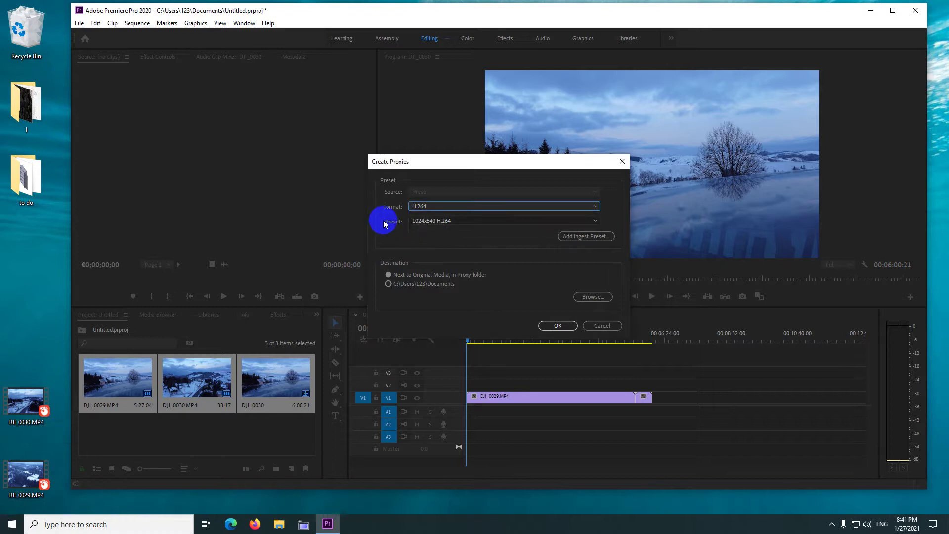
pyautogui.click(423, 221)
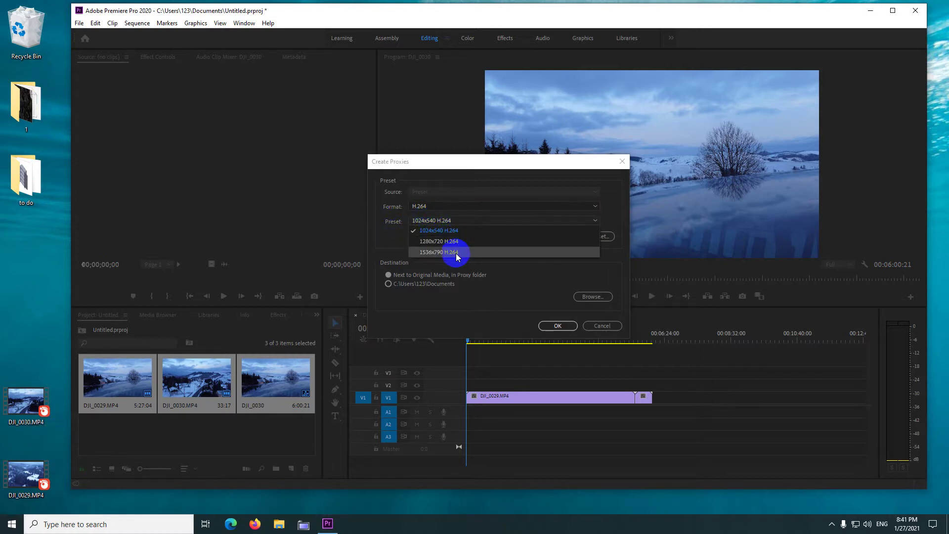
pyautogui.click(446, 231)
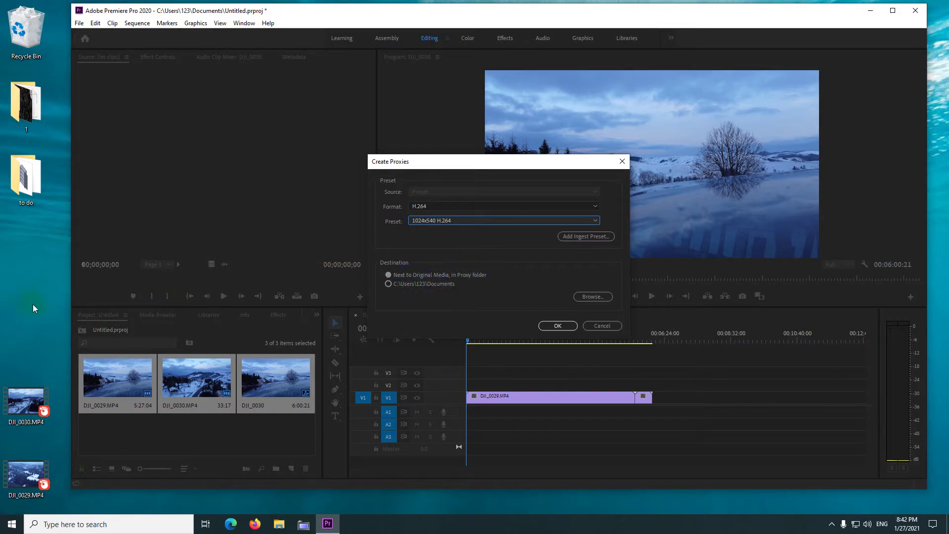
pyautogui.click(558, 325)
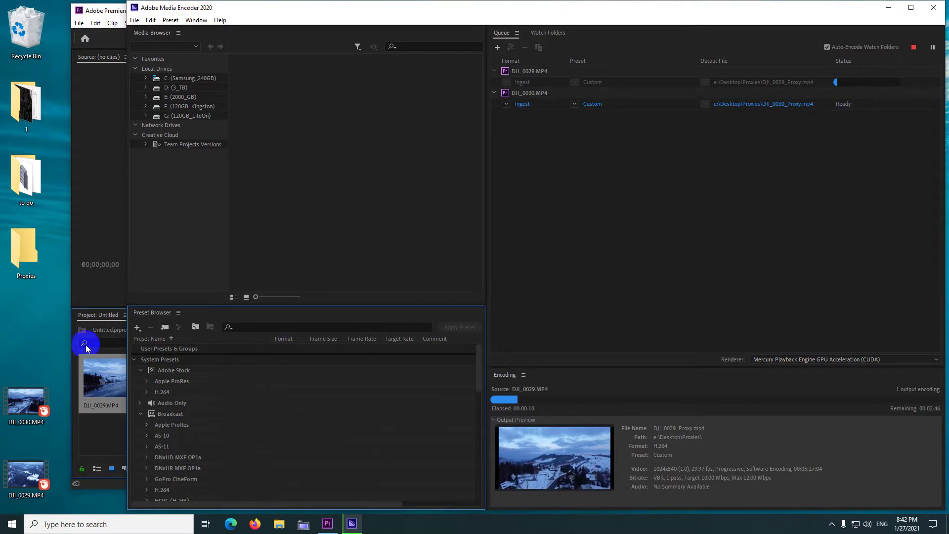
# Step: Select the desktop Proxies folder while Media Encoder encodes the DJI proxy files
pyautogui.click(28, 258)
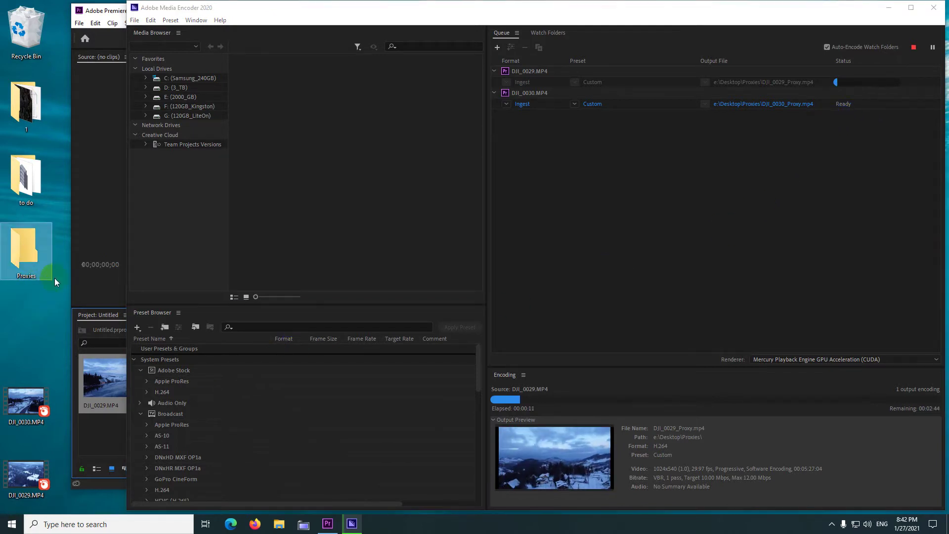
pyautogui.doubleClick(26, 258)
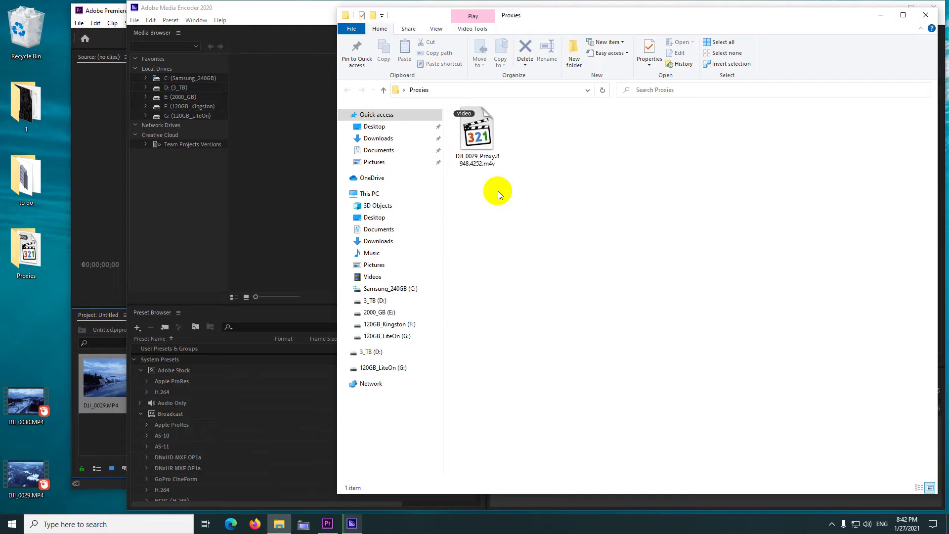
pyautogui.click(926, 15)
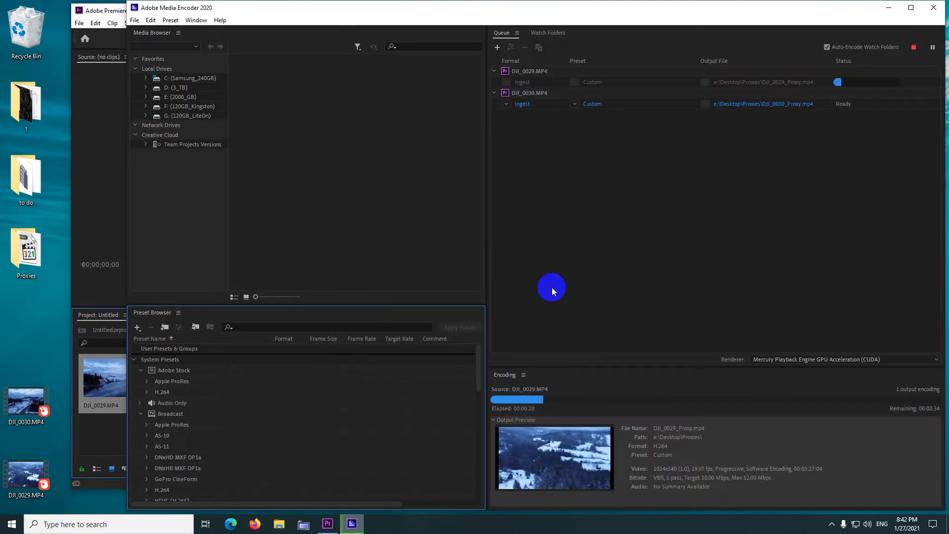
# Step: Add the Toggle Proxies button to the Program Monitor's button bar through the Button Editor
pyautogui.click(327, 525)
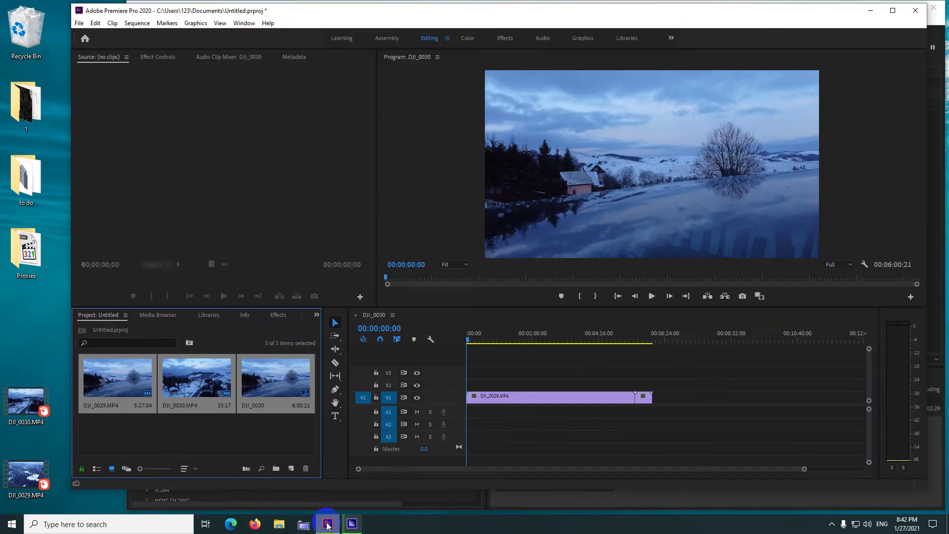
pyautogui.click(583, 412)
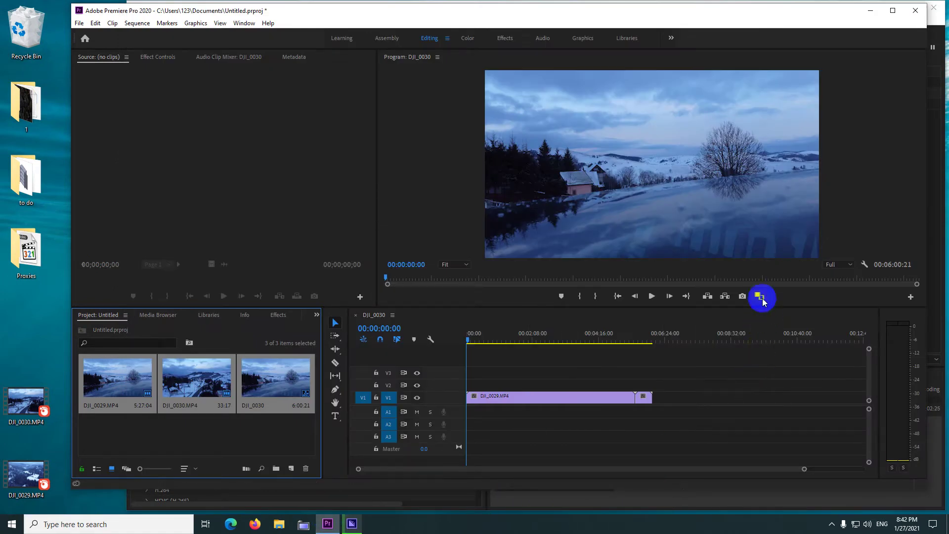
pyautogui.click(912, 299)
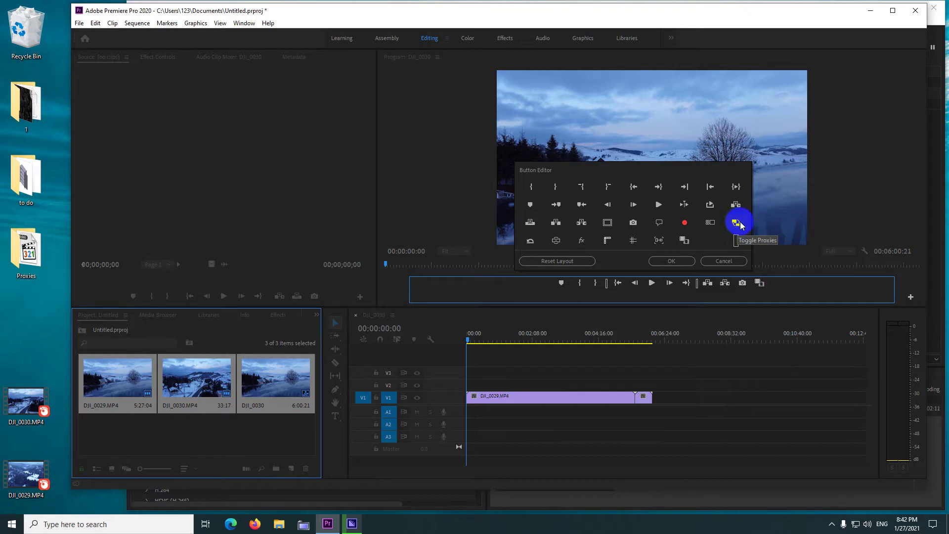
pyautogui.moveTo(740, 225); pyautogui.dragTo(786, 285)
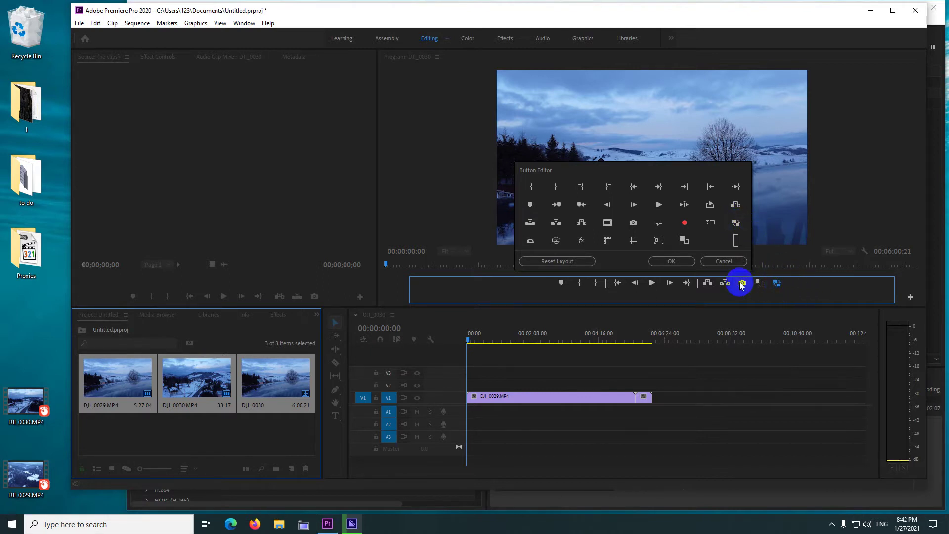
pyautogui.click(672, 262)
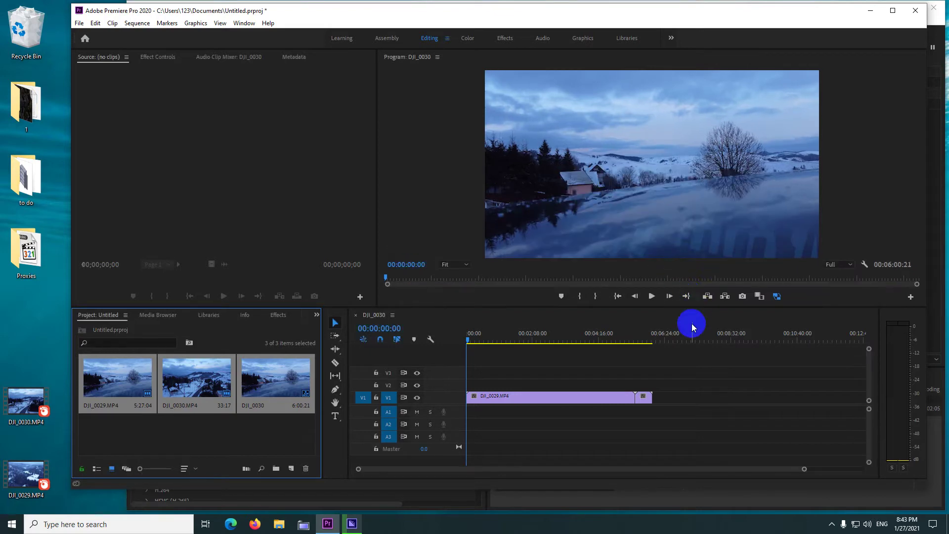
# Step: Select DJI_0029 on V1, watch Media Encoder finish its proxy, then return to Premiere
pyautogui.click(491, 399)
pyautogui.click(350, 523)
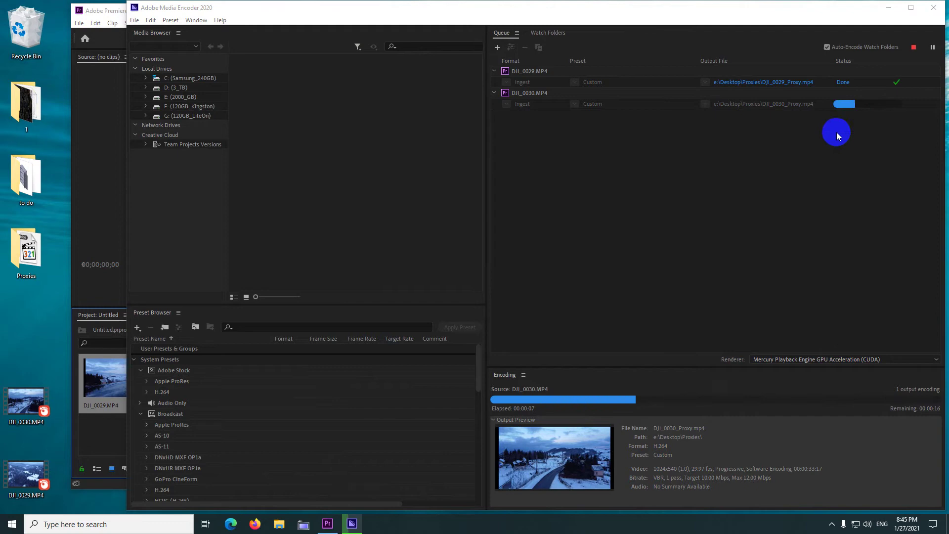
pyautogui.click(328, 525)
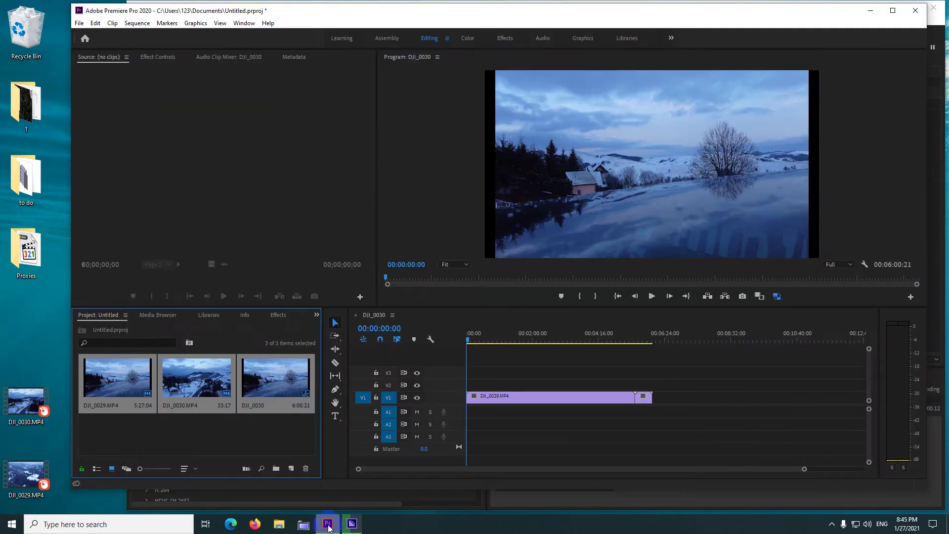
# Step: Toggle proxy playback on and off repeatedly, finishing with proxies off and originals shown
pyautogui.click(779, 298)
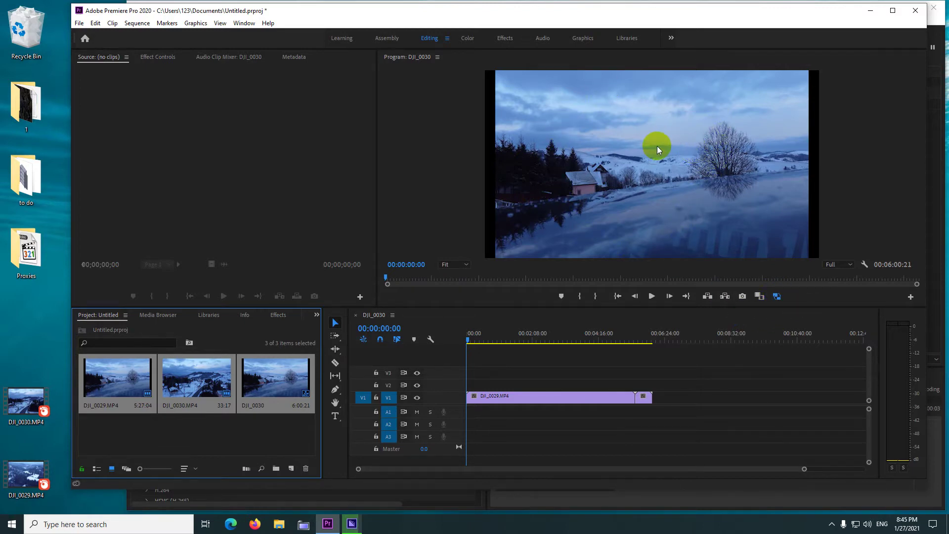
pyautogui.click(776, 298)
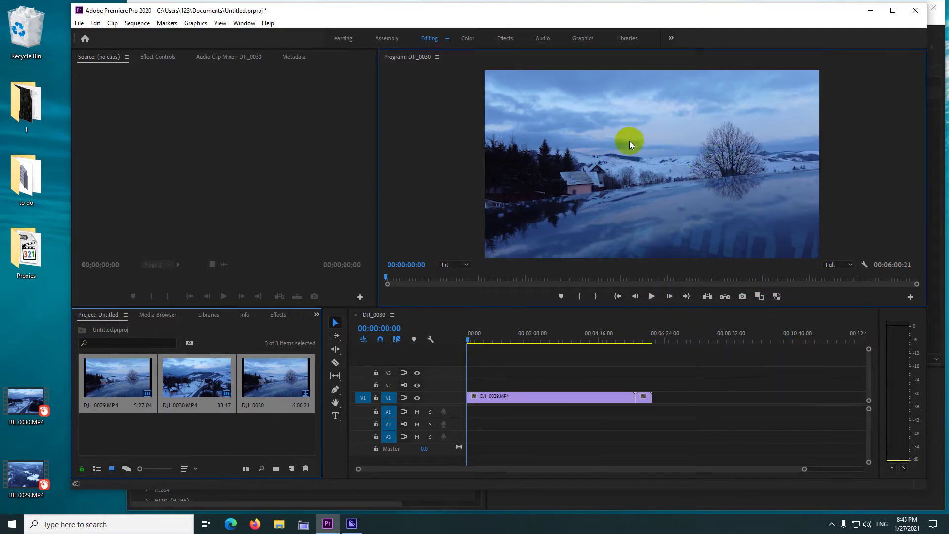
pyautogui.click(778, 296)
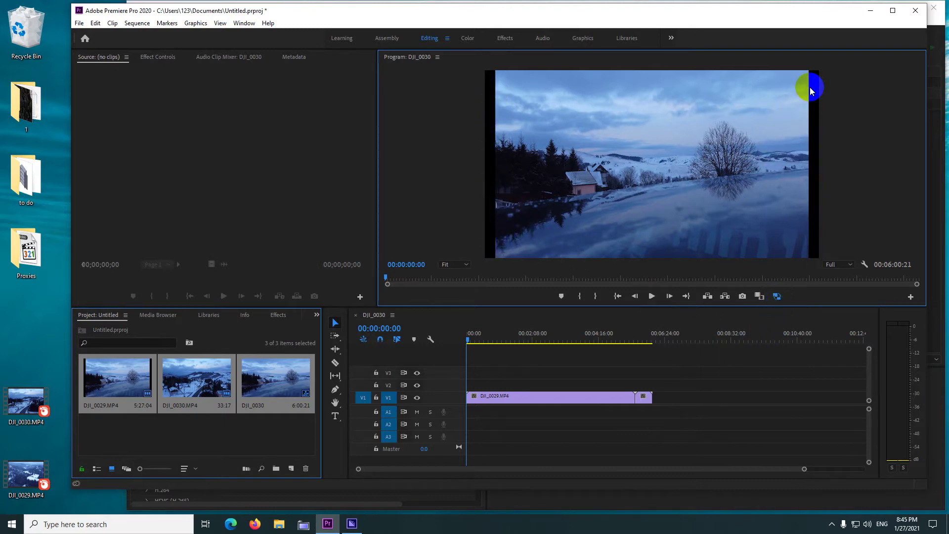
pyautogui.click(704, 206)
pyautogui.click(777, 296)
pyautogui.click(778, 302)
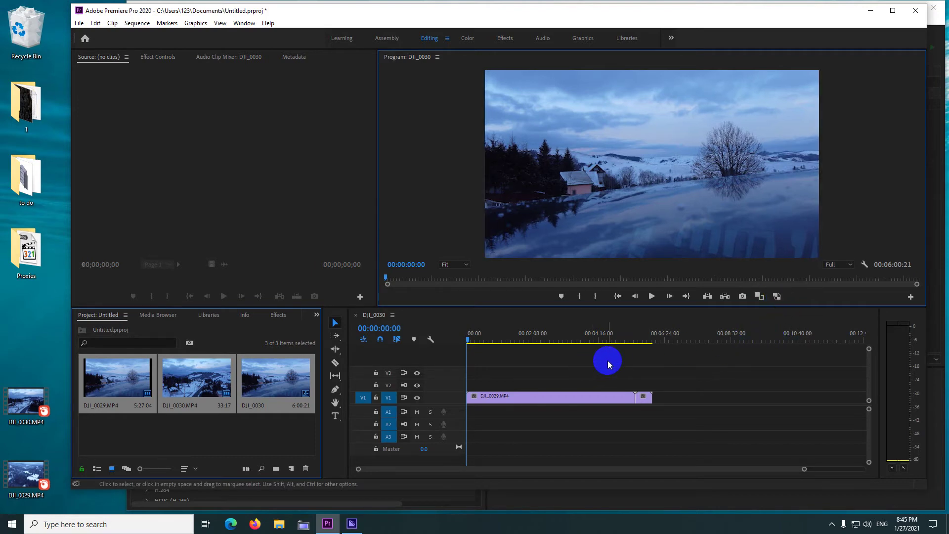
pyautogui.click(777, 296)
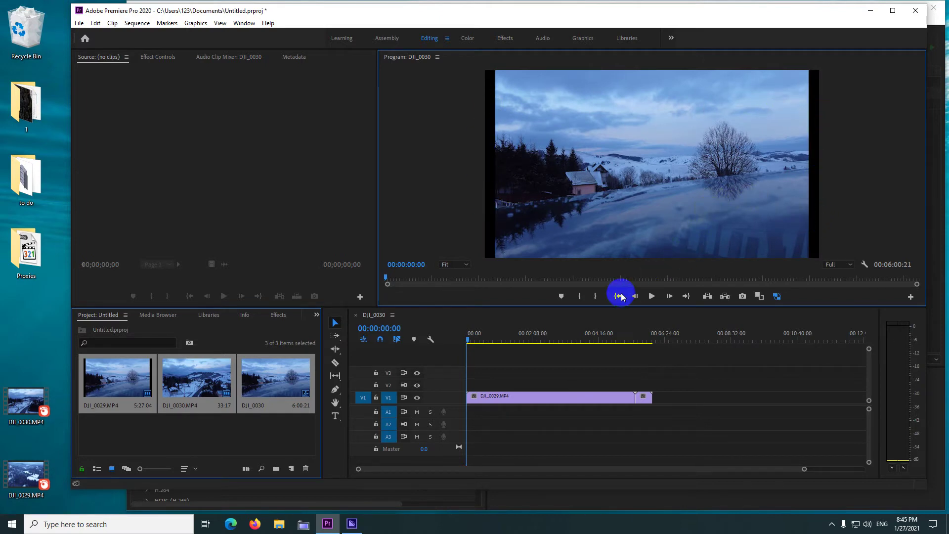
pyautogui.click(777, 297)
pyautogui.click(777, 297)
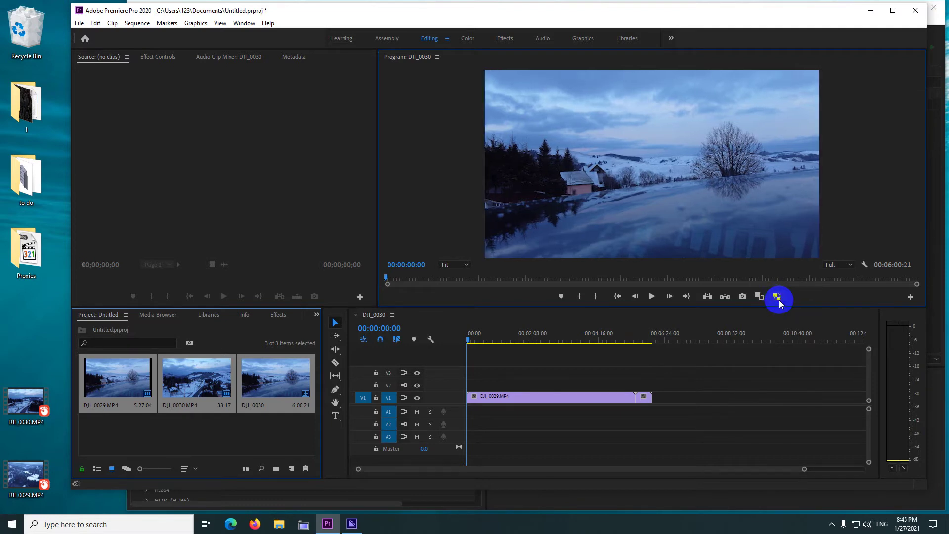
pyautogui.click(777, 297)
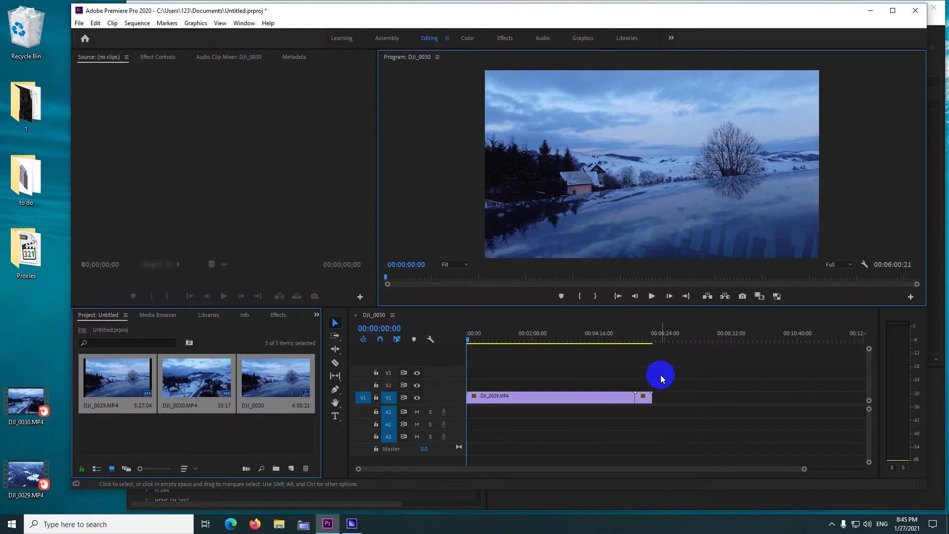
# Step: Select both V1 clips, apply a 500% speed change, then undo it
pyautogui.moveTo(661, 366); pyautogui.dragTo(546, 415)
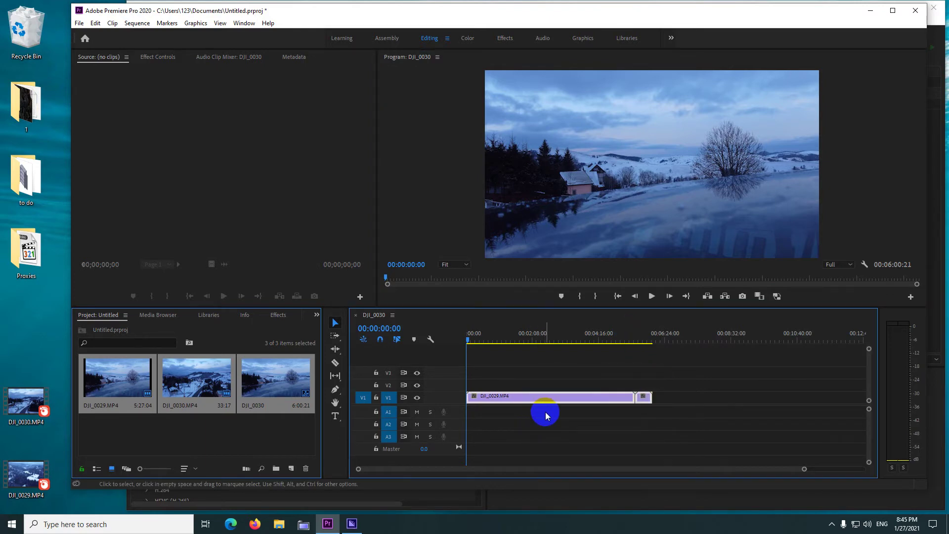
pyautogui.hotkey('ctrl', 'r')
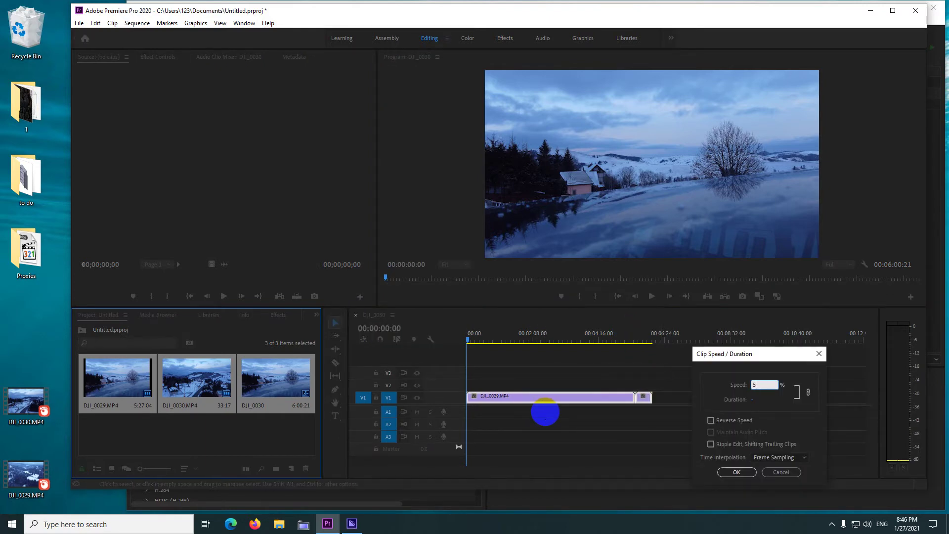
pyautogui.click(735, 472)
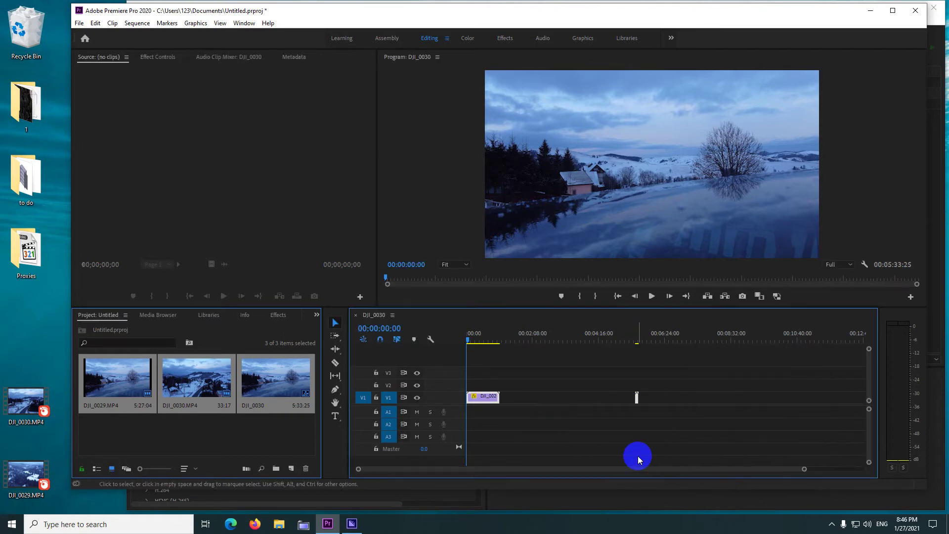
pyautogui.hotkey('ctrl', 'z')
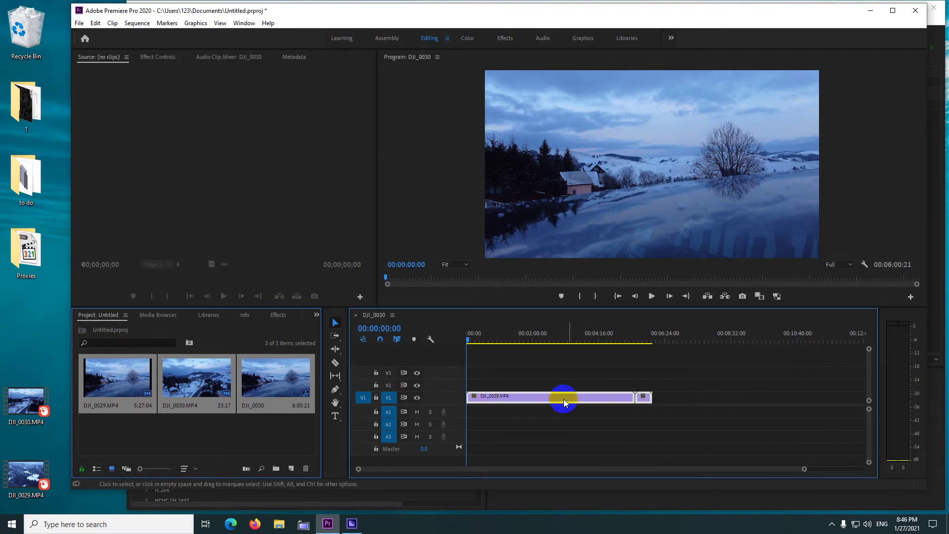
# Step: Reapply 500% speed with Ripple Edit shifting trailing clips, shortening the sequence to 00:01:12:04
pyautogui.hotkey('ctrl', 'r')
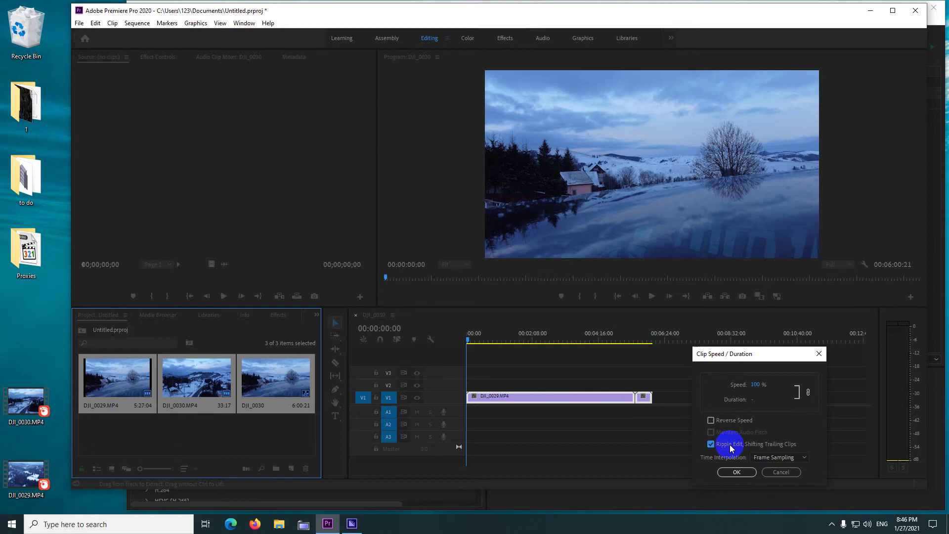
pyautogui.click(735, 472)
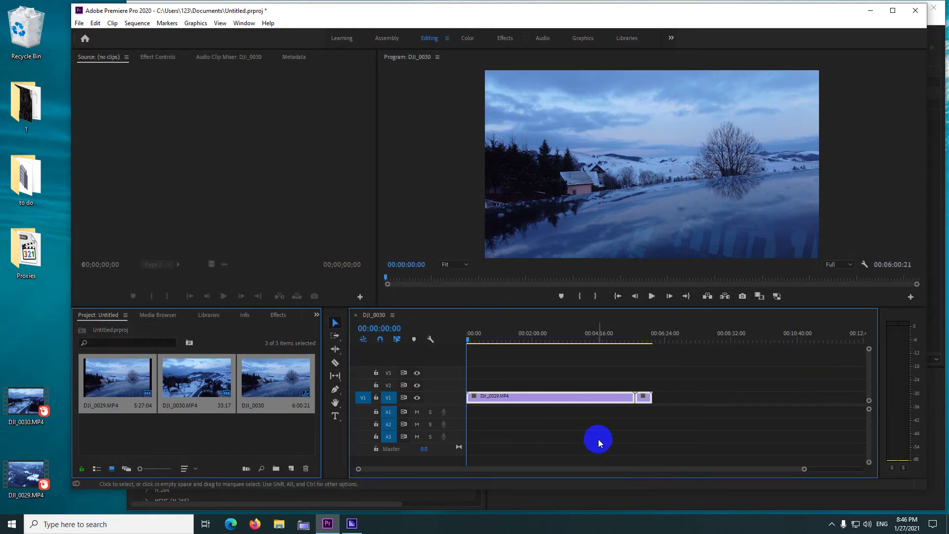
pyautogui.hotkey('ctrl', 'r')
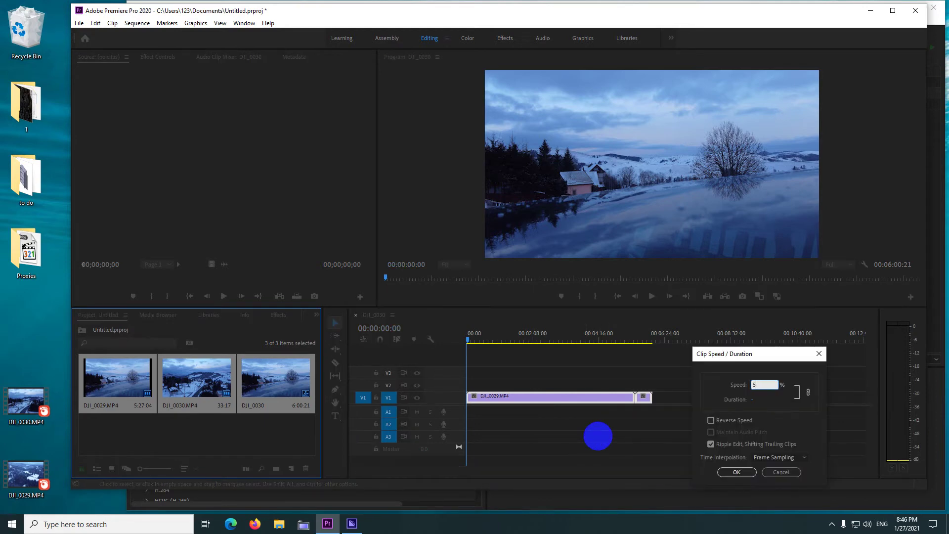
pyautogui.press('Return')
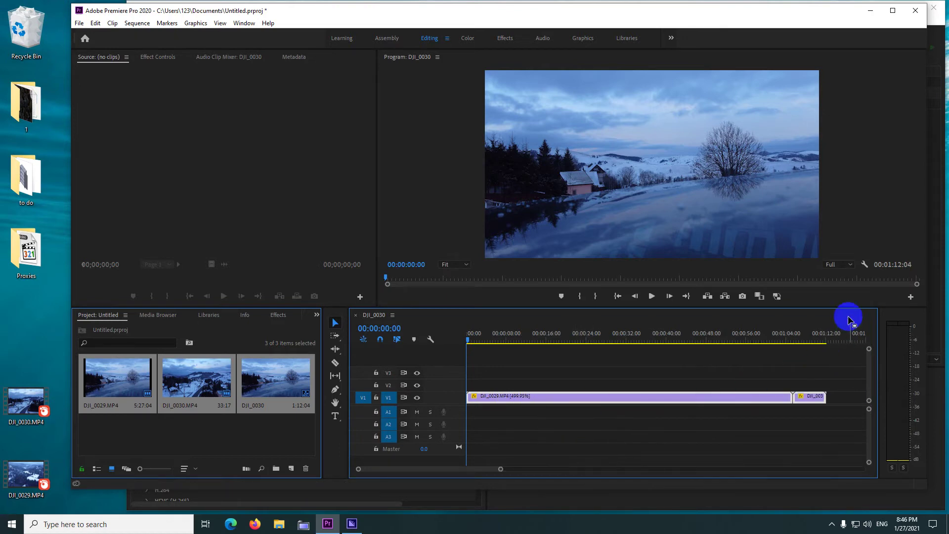
# Step: Play the sped-up DJI_0030 sequence and turn proxy playback on while it runs
pyautogui.click(651, 295)
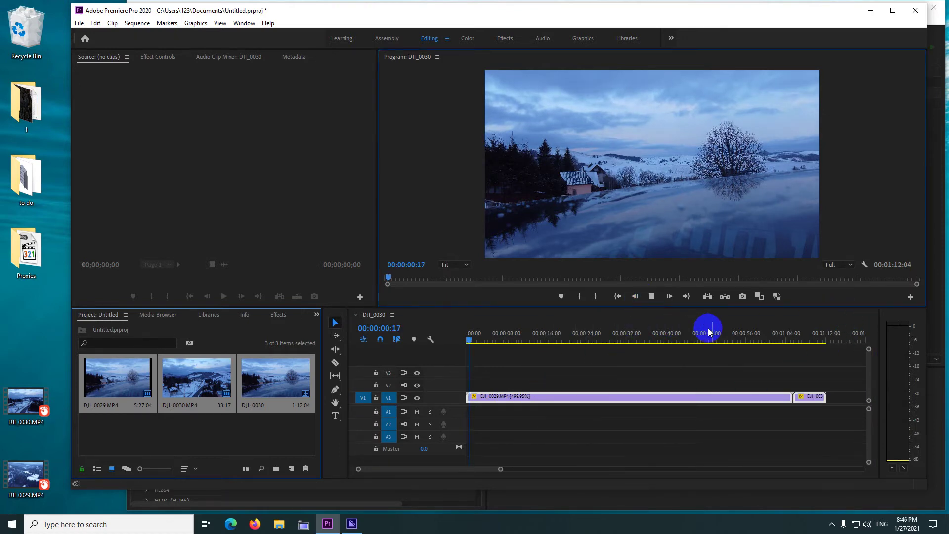
pyautogui.click(777, 297)
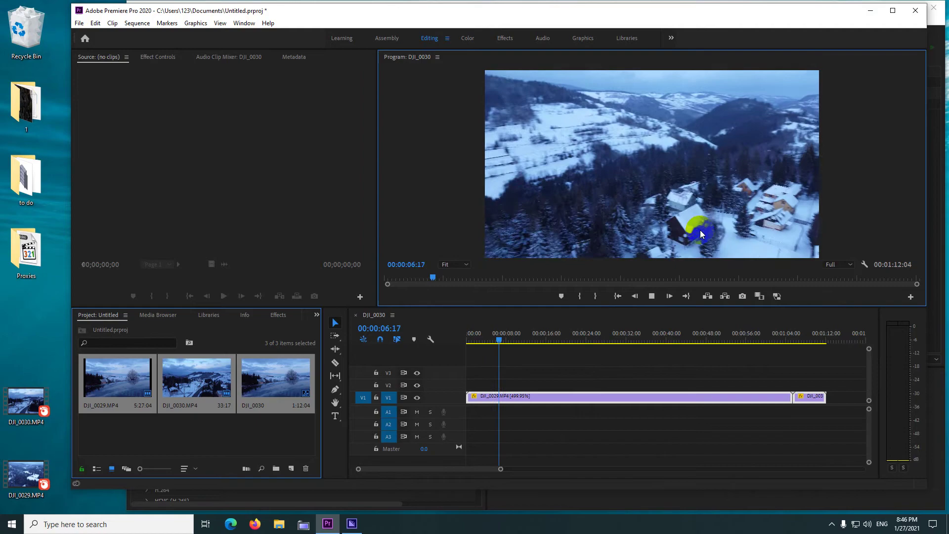
pyautogui.click(777, 296)
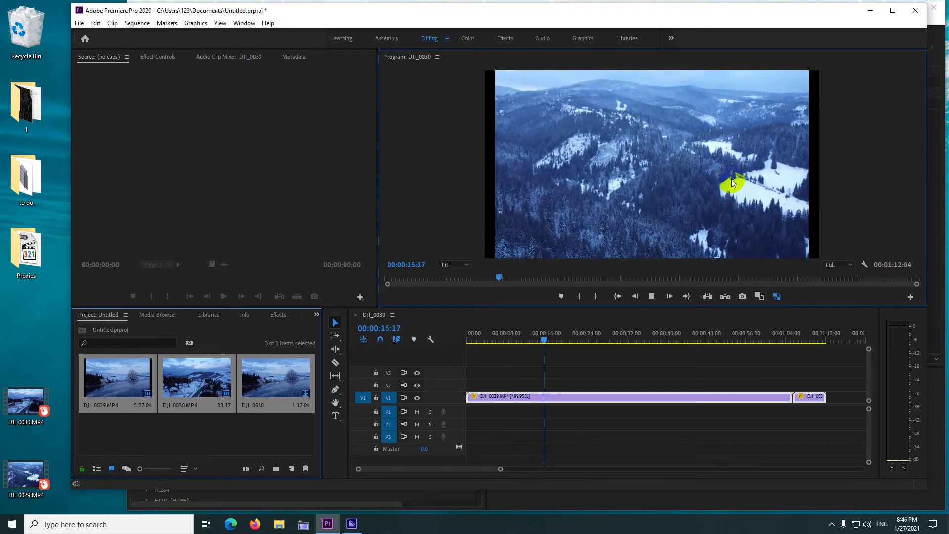
# Step: Open Task Manager and show the GPU 0 performance graphs
pyautogui.rightClick(483, 521)
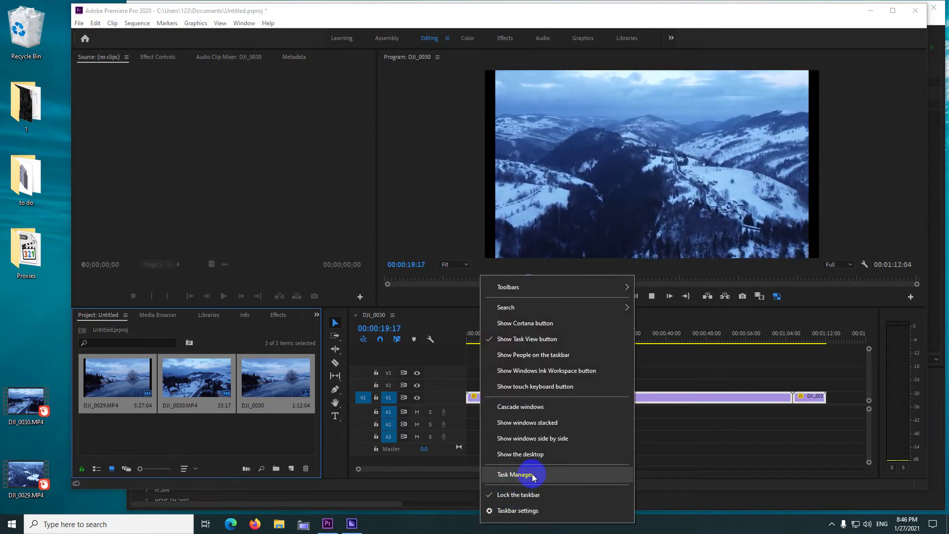
pyautogui.click(534, 474)
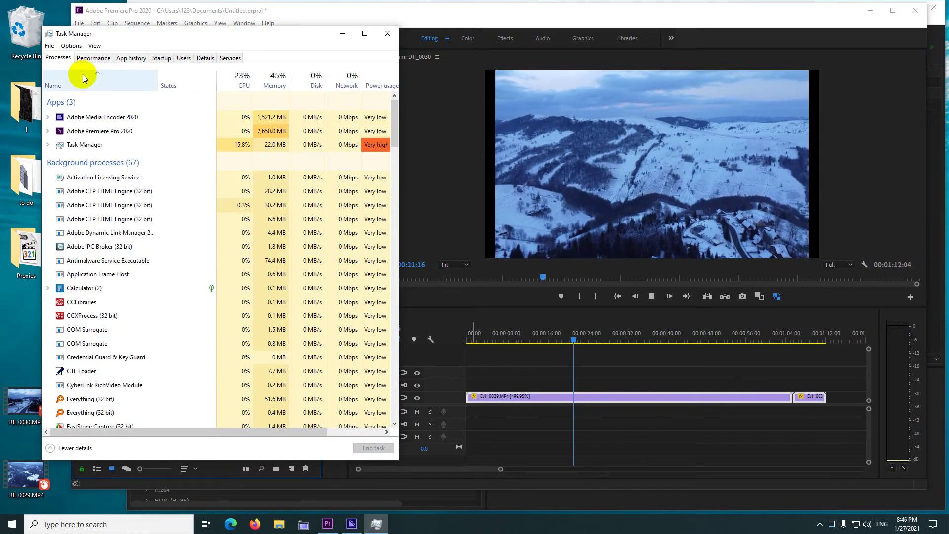
pyautogui.click(93, 58)
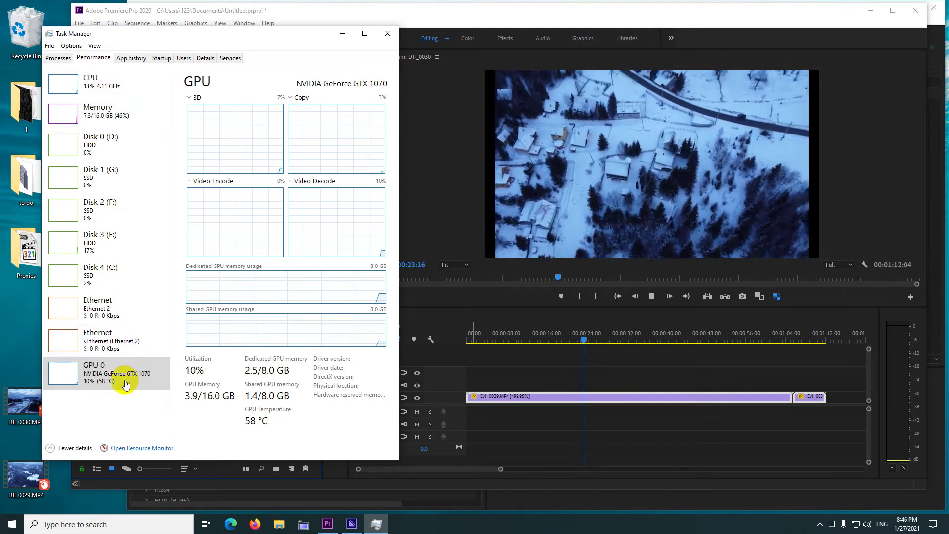
pyautogui.click(777, 297)
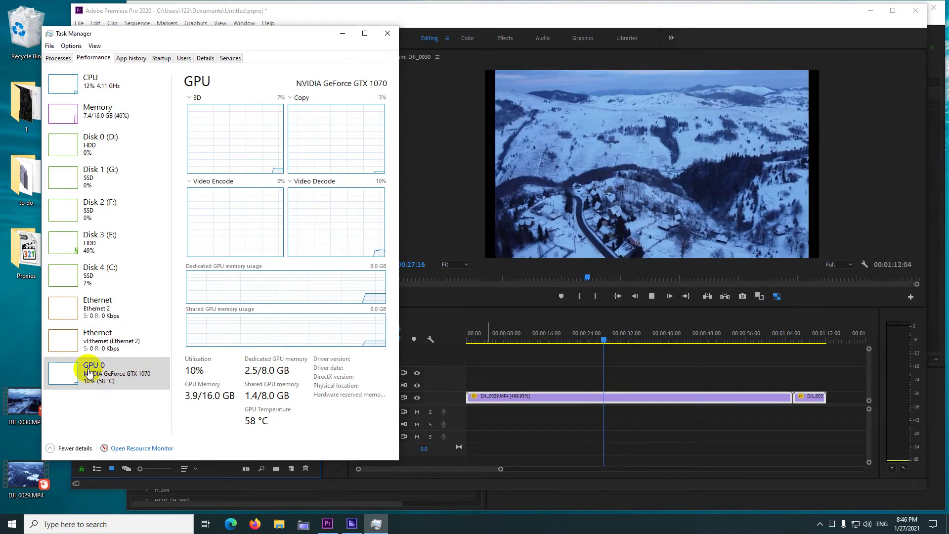
pyautogui.click(98, 387)
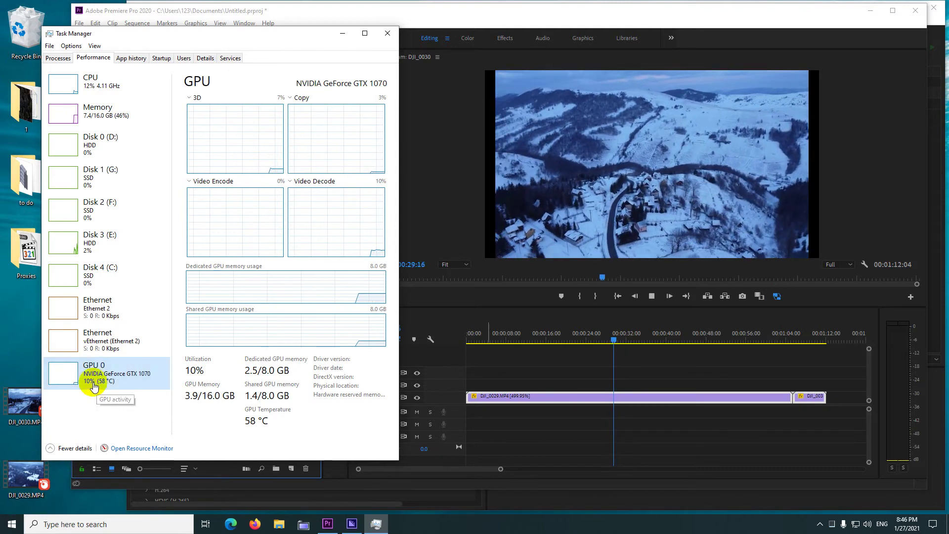
# Step: Return to Premiere, move the playhead back to about nine seconds and play
pyautogui.click(777, 296)
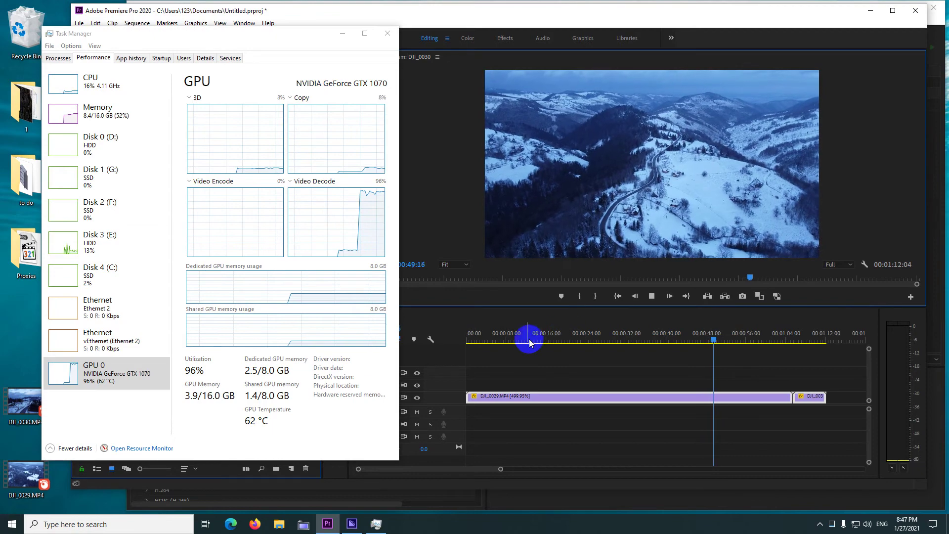
pyautogui.moveTo(529, 342); pyautogui.dragTo(515, 341)
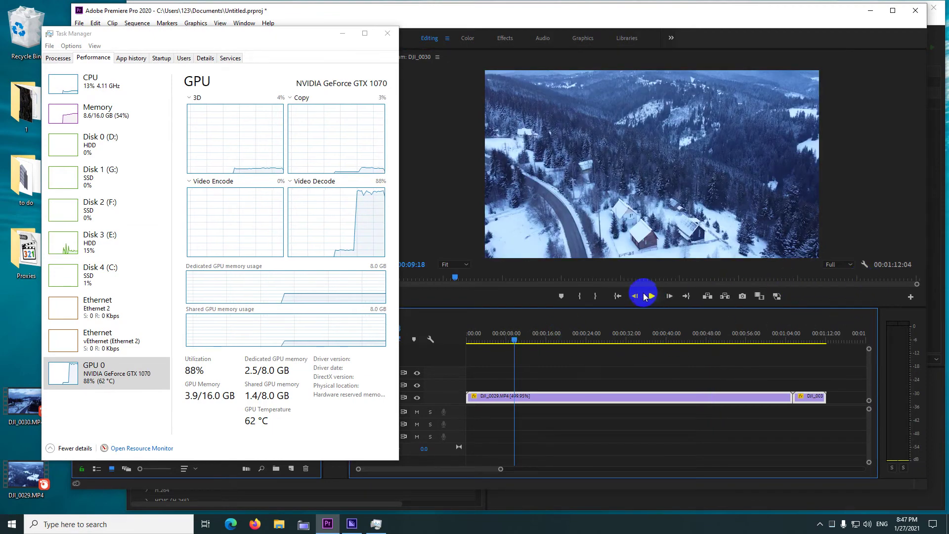
pyautogui.click(644, 297)
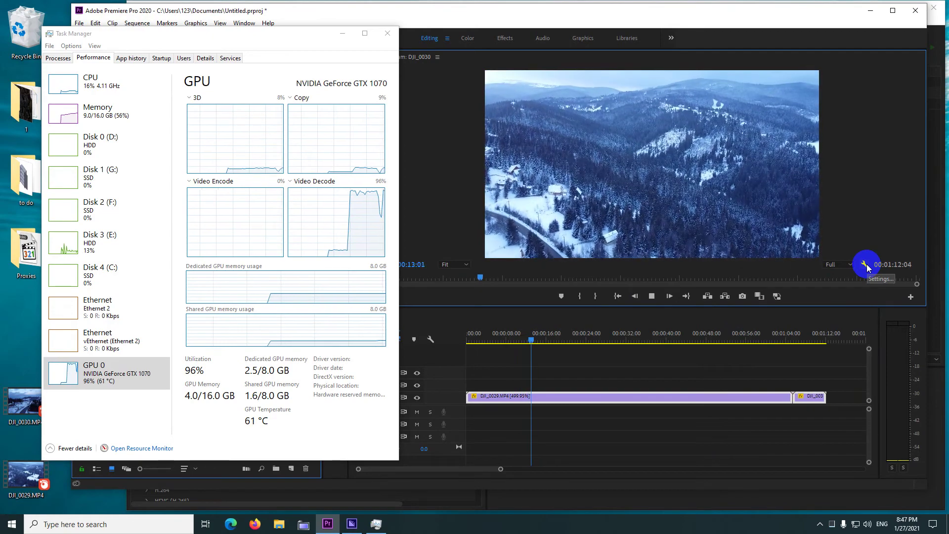
# Step: Dismiss the playback settings menu unchanged and close the Task Manager GPU performance monitor
pyautogui.click(865, 266)
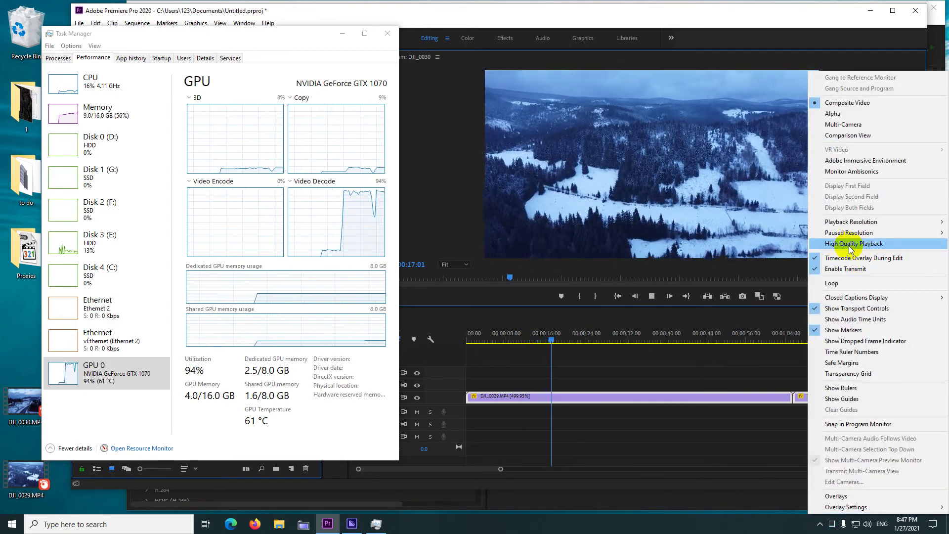
pyautogui.click(868, 268)
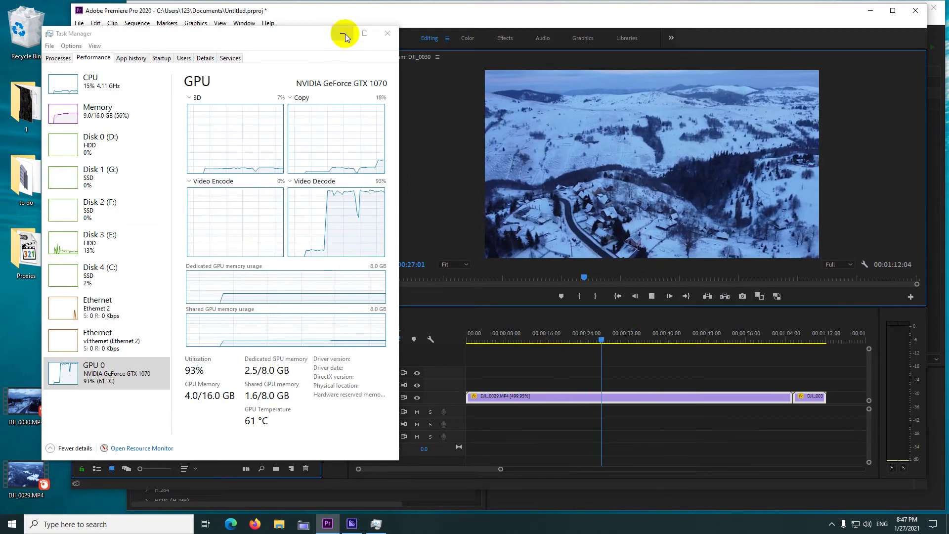
pyautogui.click(387, 33)
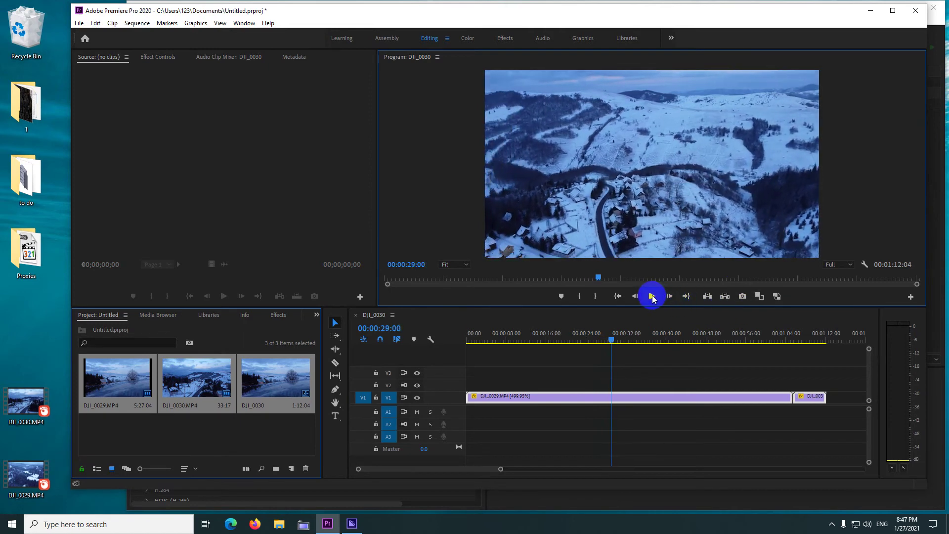
# Step: Save and quit Premiere, close Media Encoder, and rename the Proxies folder to Proxiesx
pyautogui.click(917, 12)
pyautogui.click(453, 262)
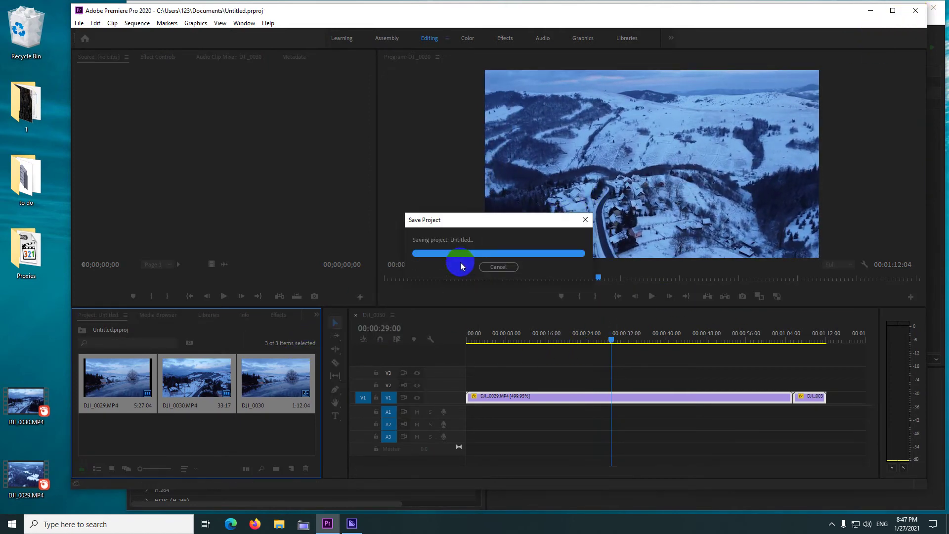
pyautogui.click(933, 7)
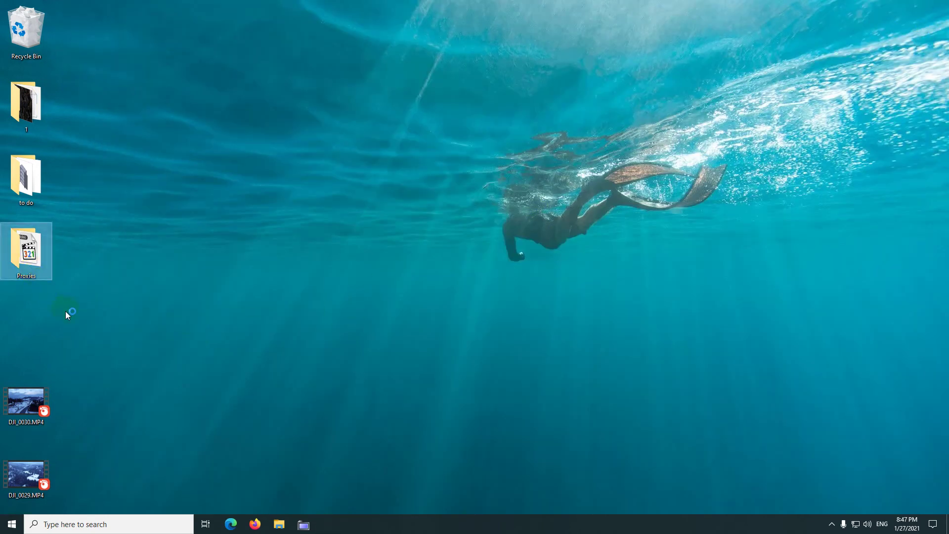
pyautogui.click(35, 276)
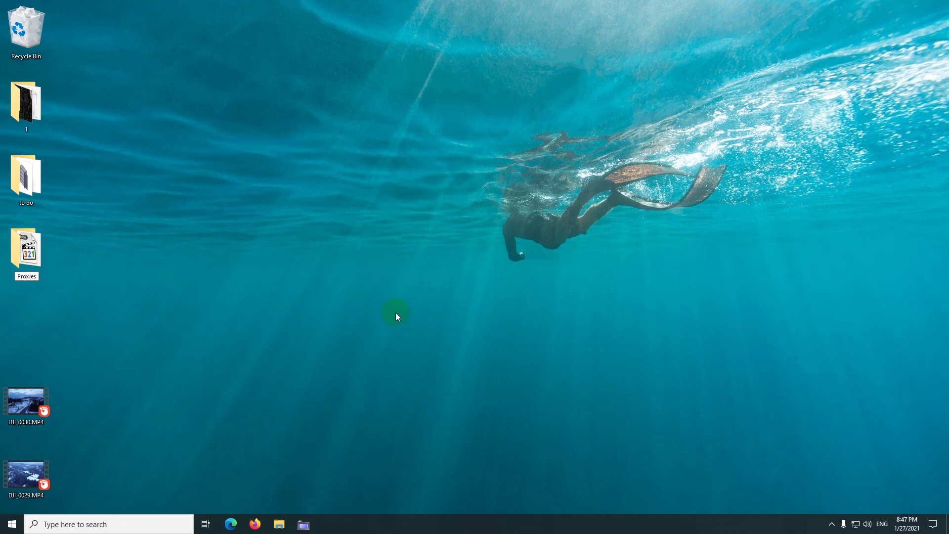
pyautogui.press('Return')
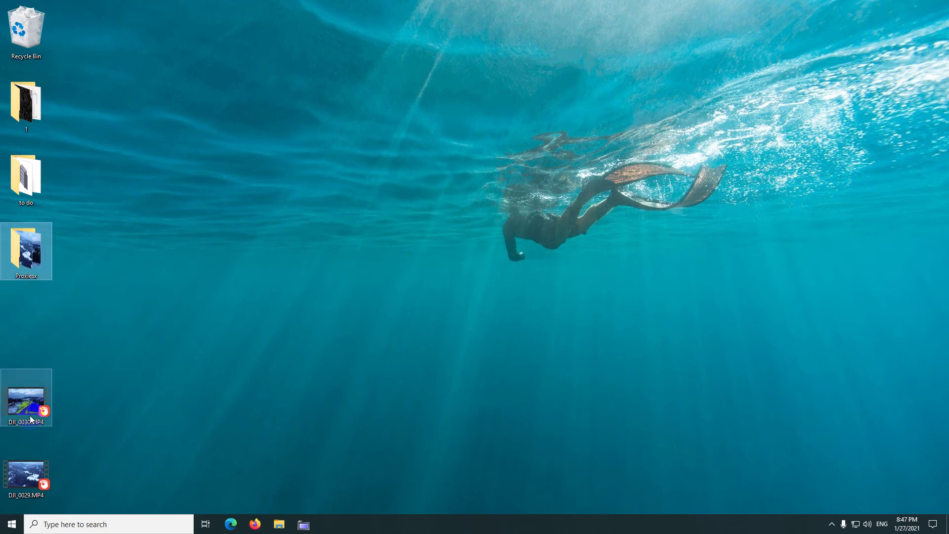
# Step: Launch Premiere Pro 2020 from Start and reopen the most recent Untitled project
pyautogui.click(12, 523)
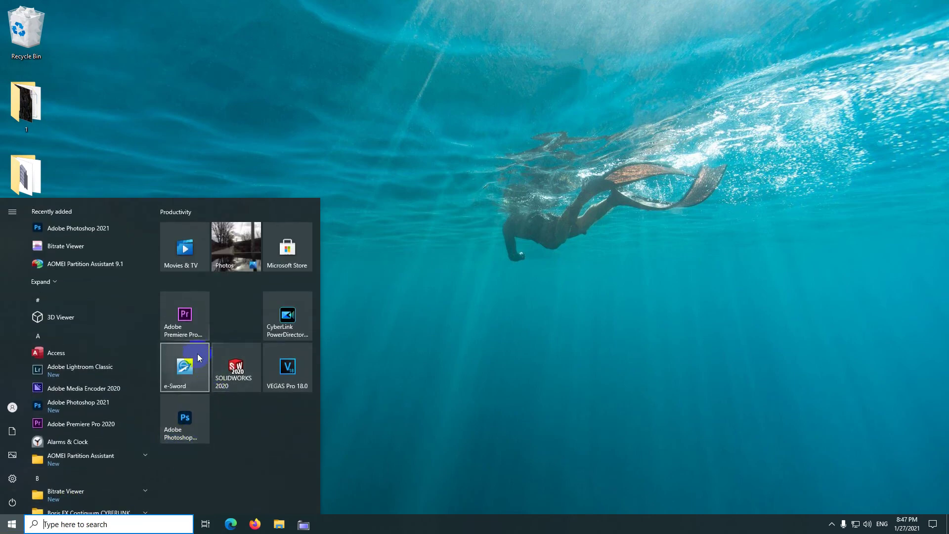
pyautogui.click(182, 315)
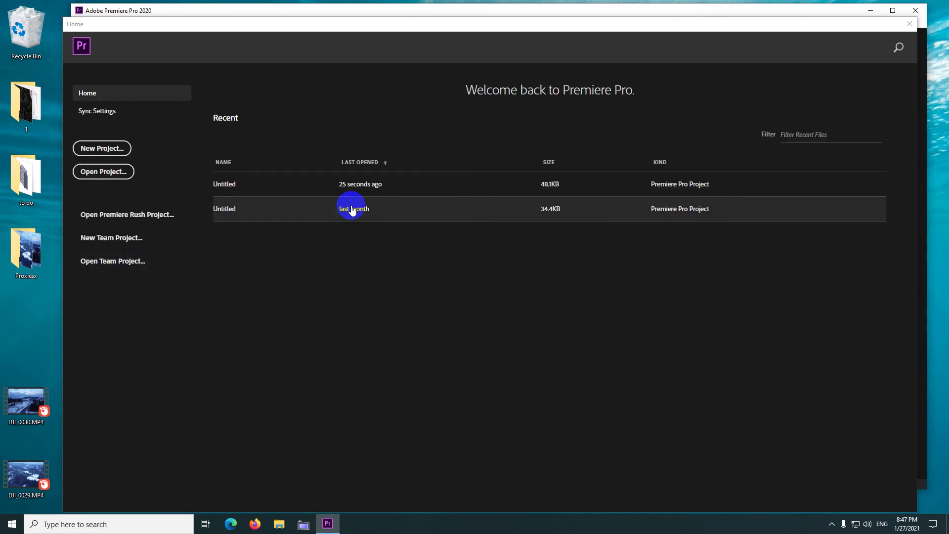
pyautogui.click(346, 187)
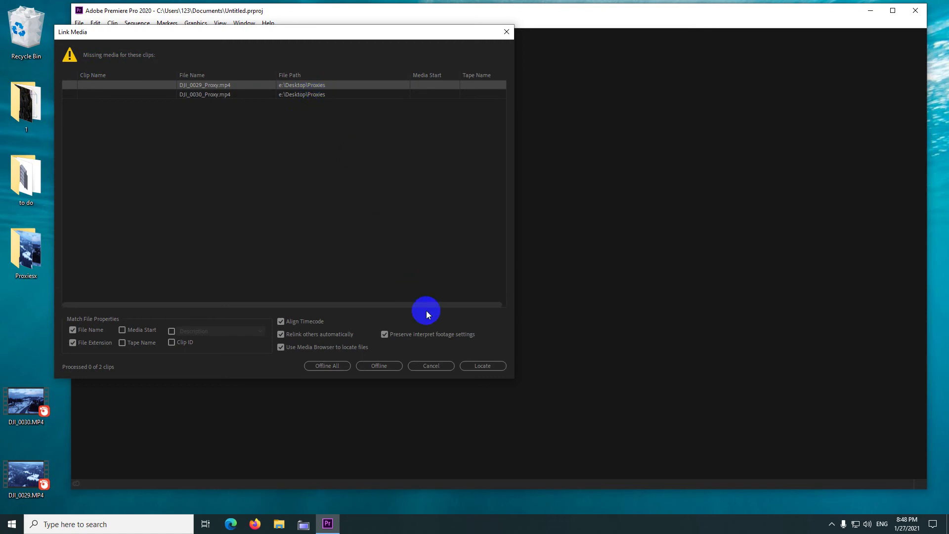
# Step: Locate DJI_0029_Proxy.mp4 inside the Proxiesx folder to relink the missing proxies
pyautogui.click(479, 366)
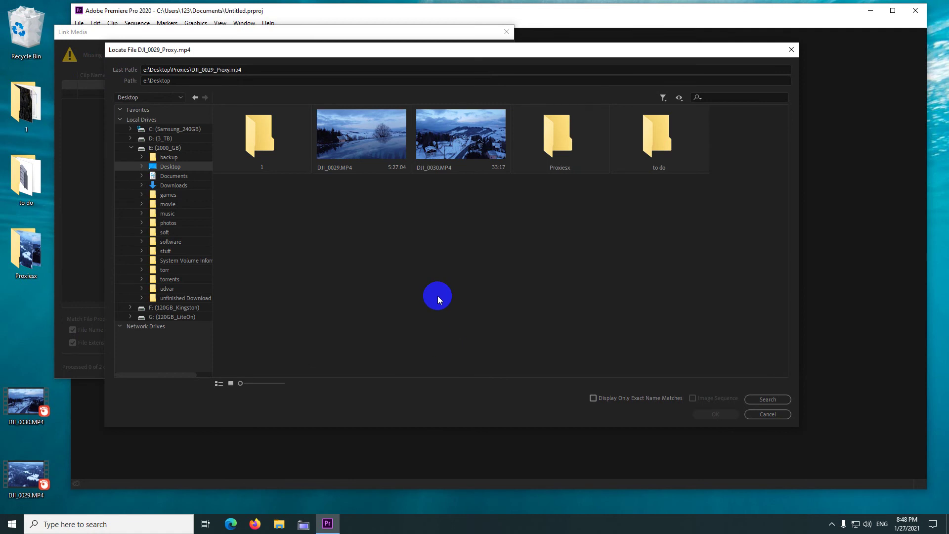
pyautogui.doubleClick(566, 151)
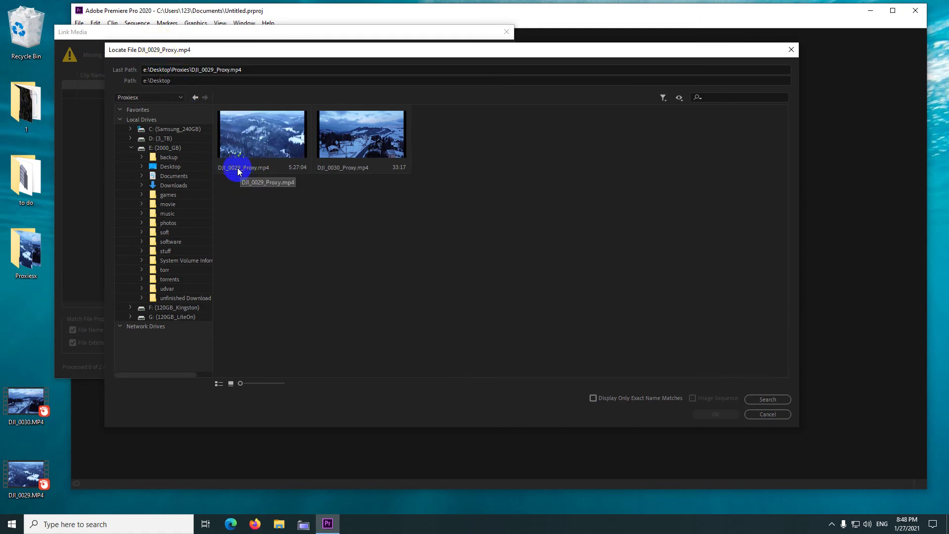
pyautogui.click(251, 144)
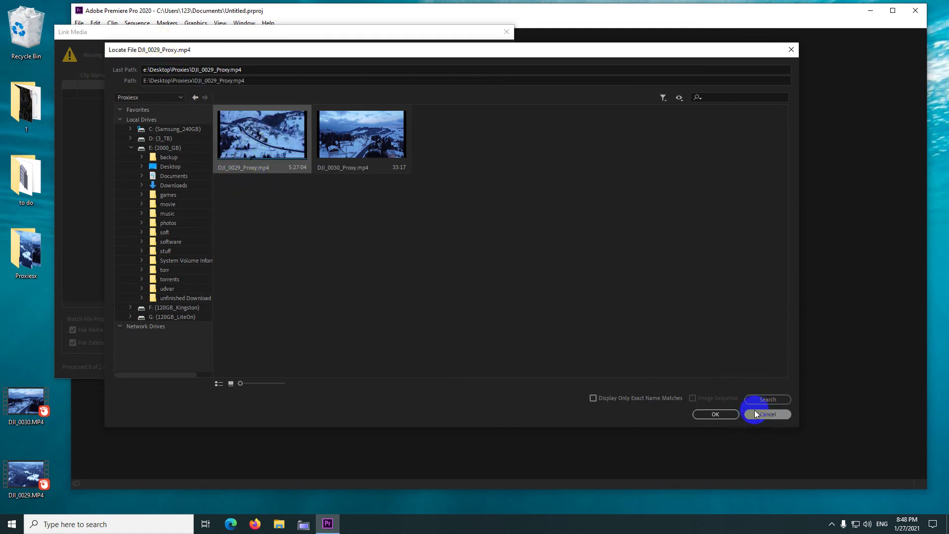
pyautogui.click(715, 415)
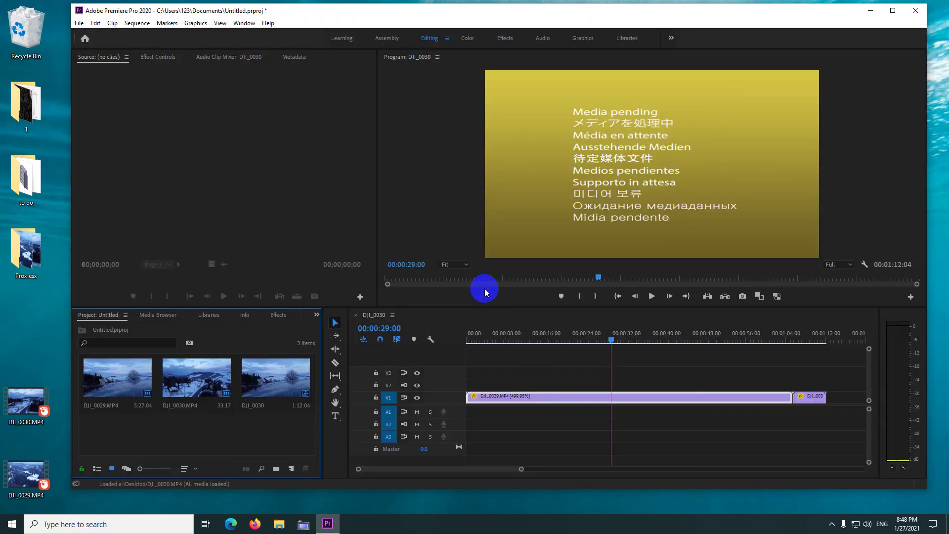
# Step: Move the playhead to 00:00:18:18 and select the DJI_0030.MP4 clip in the Project panel
pyautogui.click(560, 336)
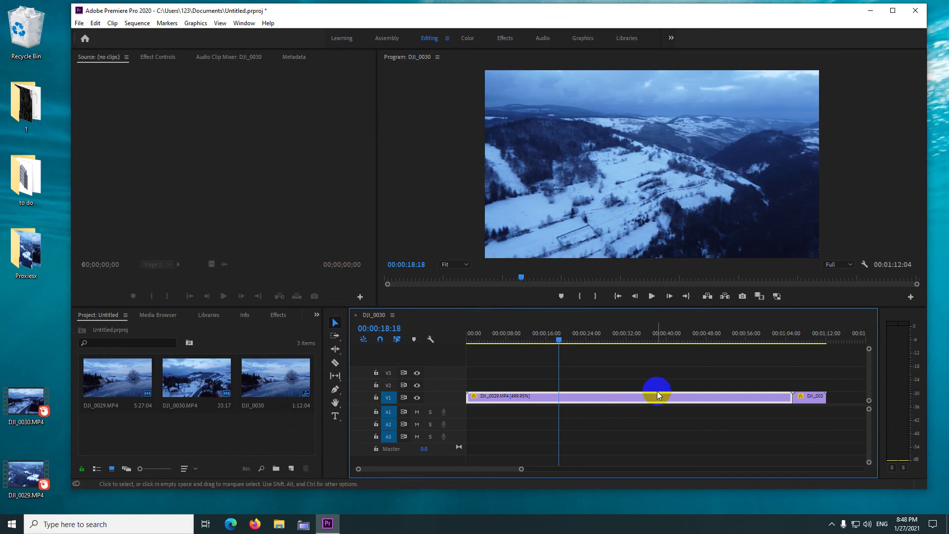
pyautogui.click(197, 381)
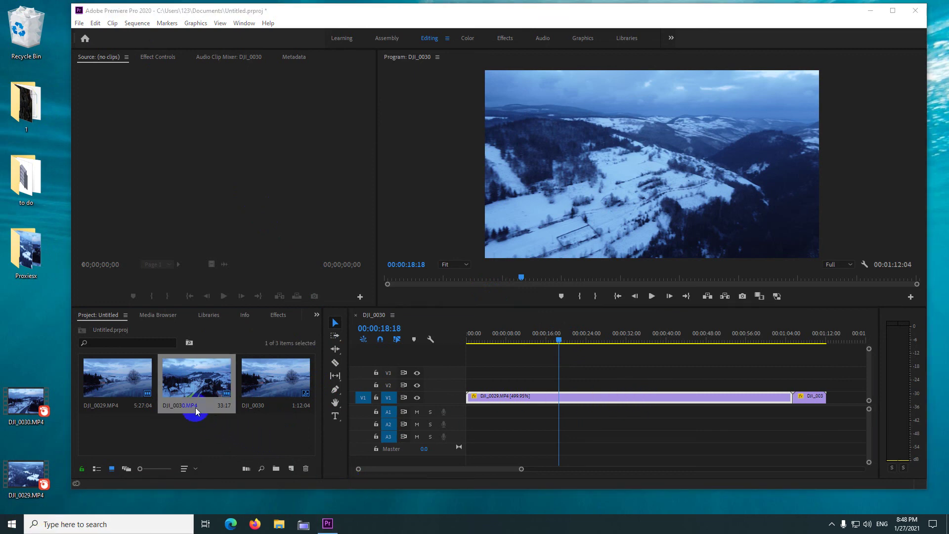
# Step: Choose Proxy > Reconnect Full Resolution Media for the DJI_0030.MP4 clip
pyautogui.rightClick(168, 383)
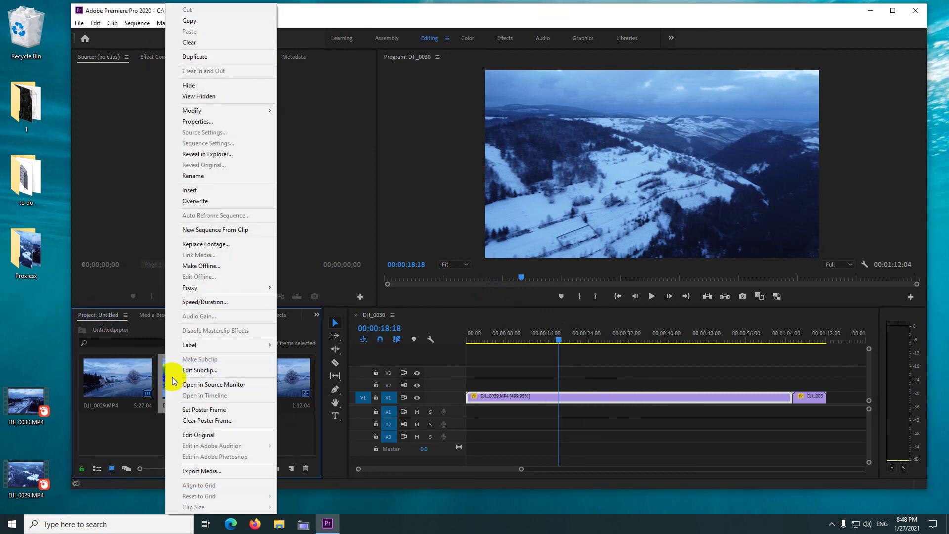
pyautogui.moveTo(205, 292)
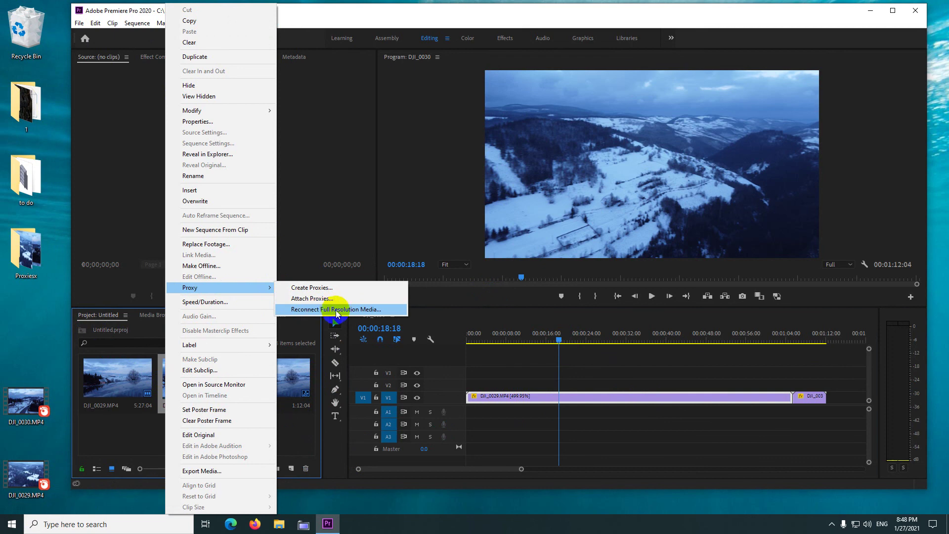
pyautogui.click(349, 310)
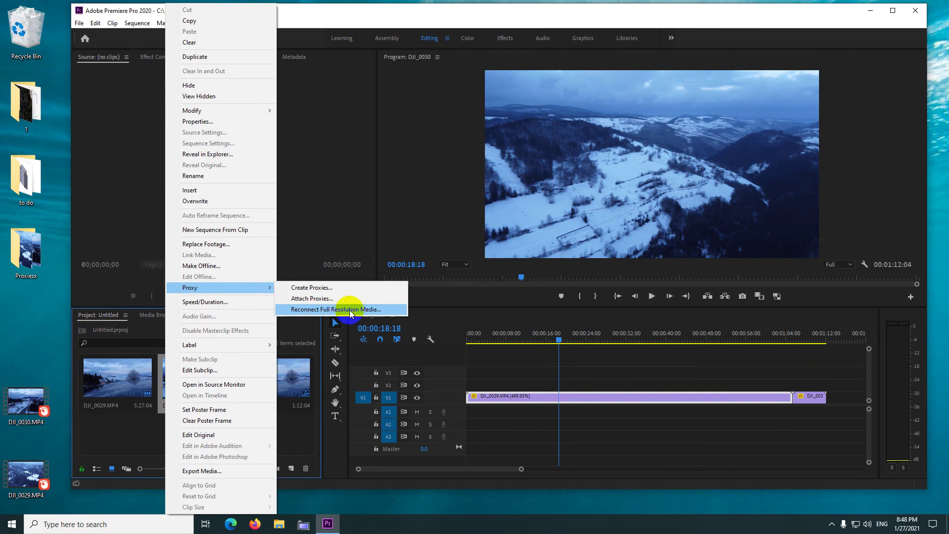